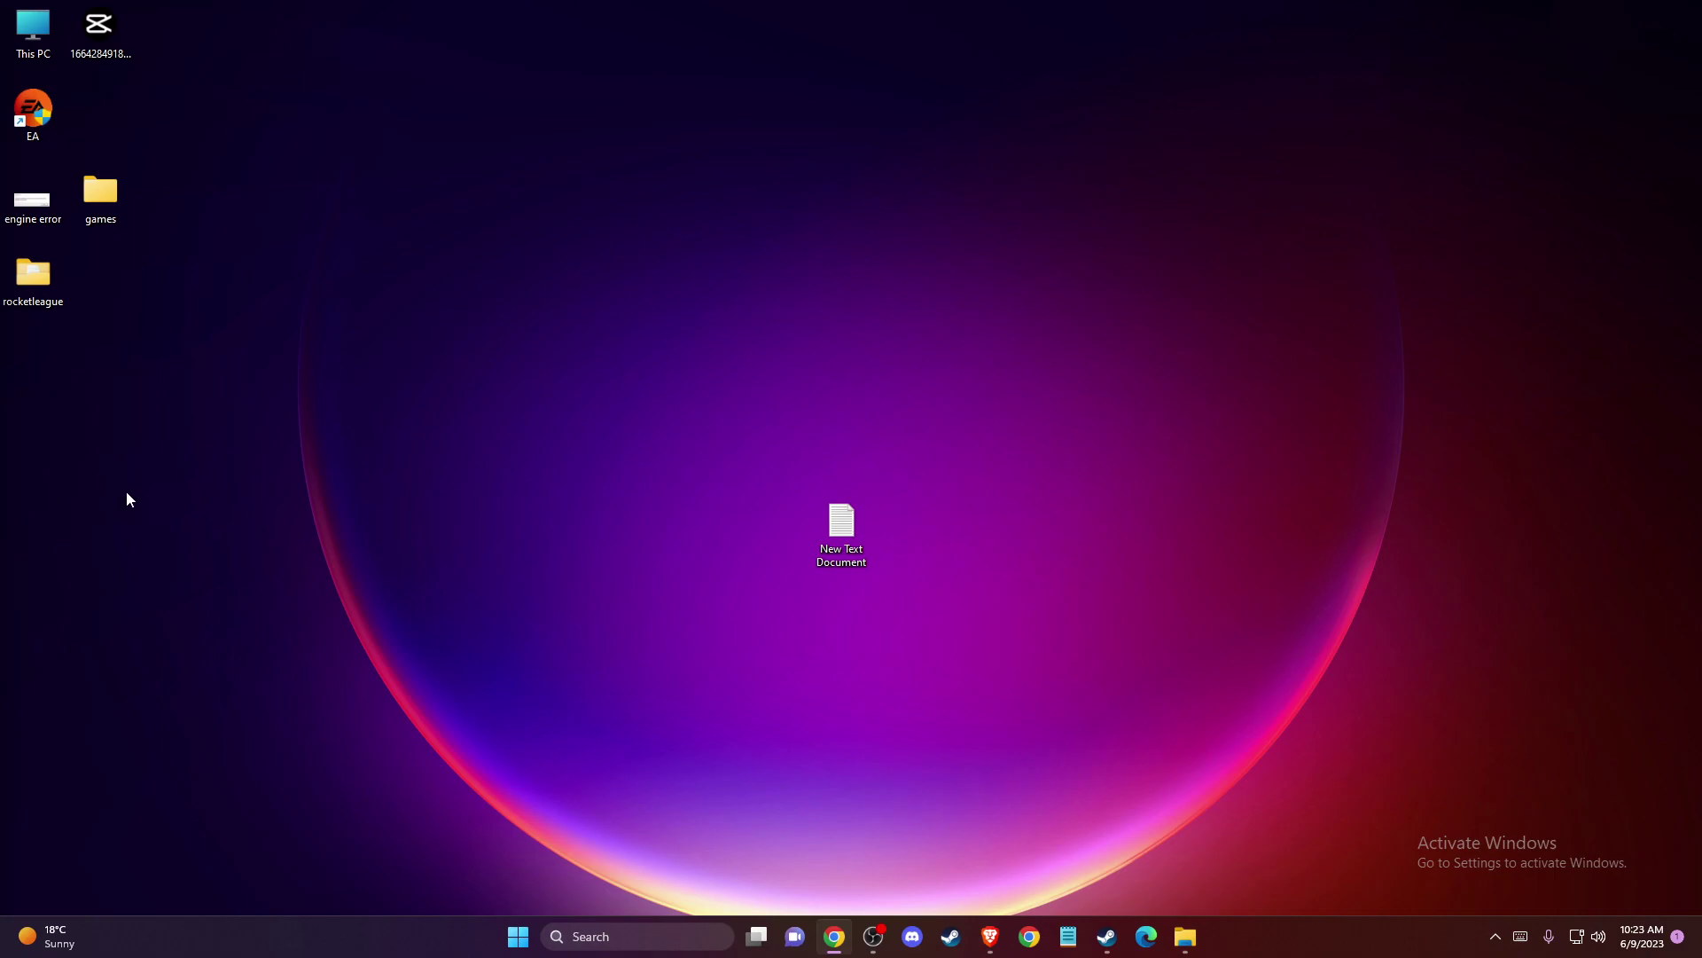
- Launch NVIDIA Control Panel from the desktop's extended right-click menu
{"action": "right_click", "coordinate": [1094, 833]}
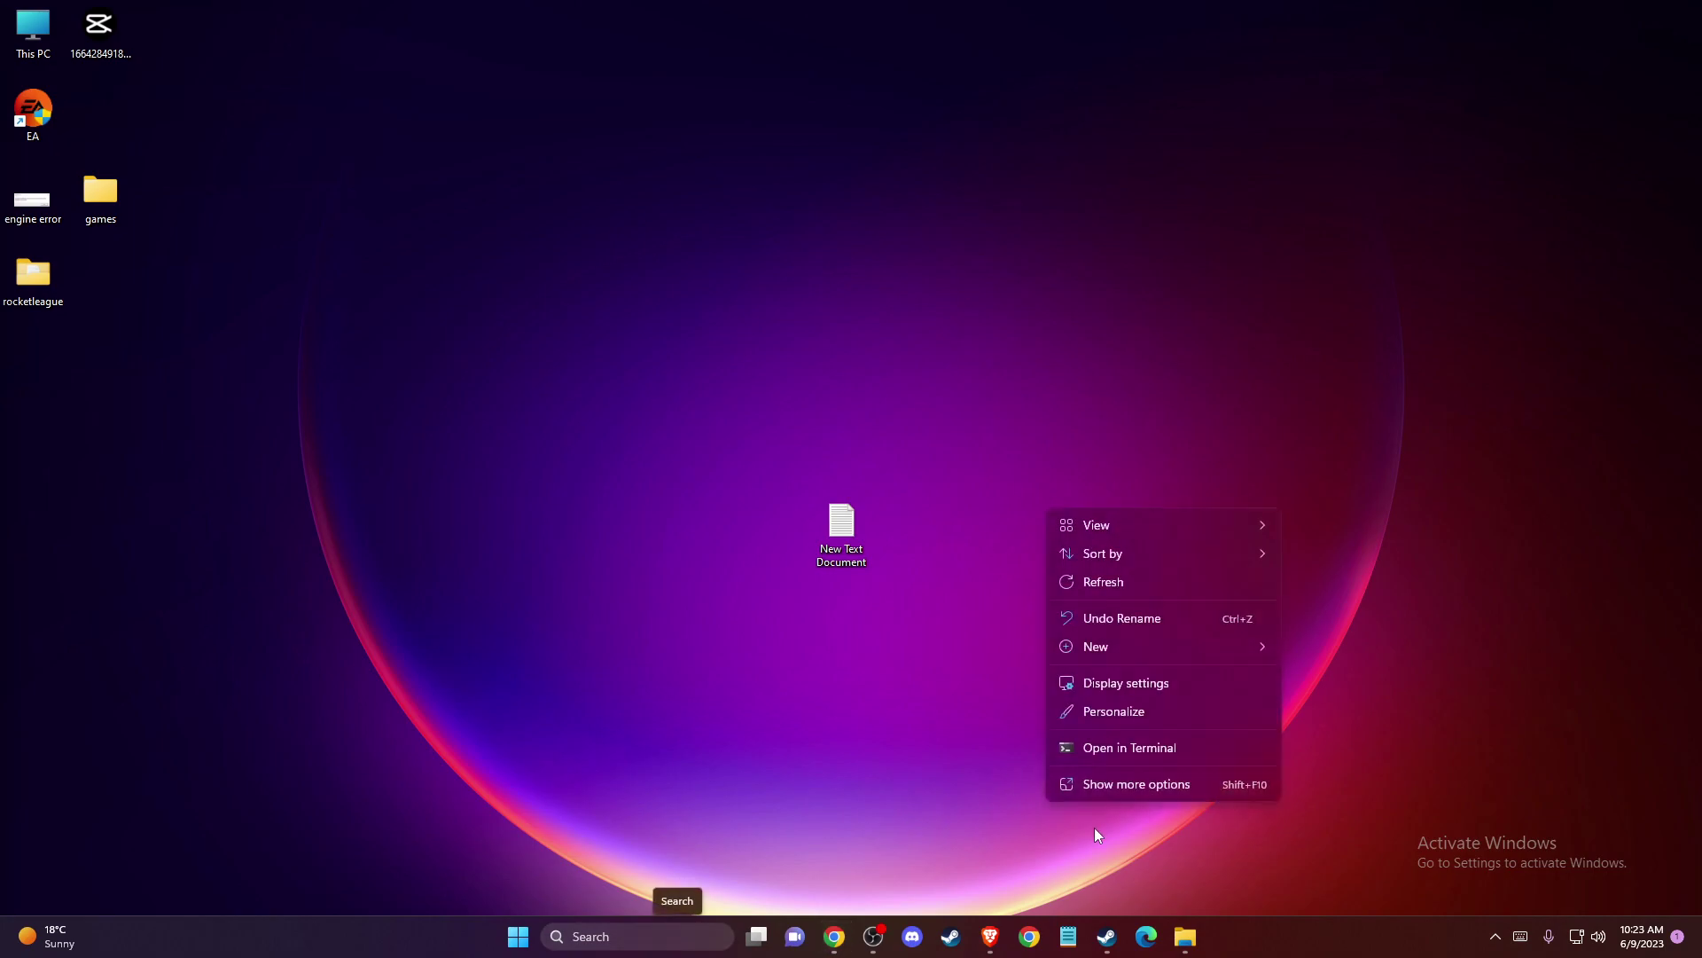
{"action": "left_click", "coordinate": [1108, 791]}
{"action": "left_click", "coordinate": [1131, 673]}
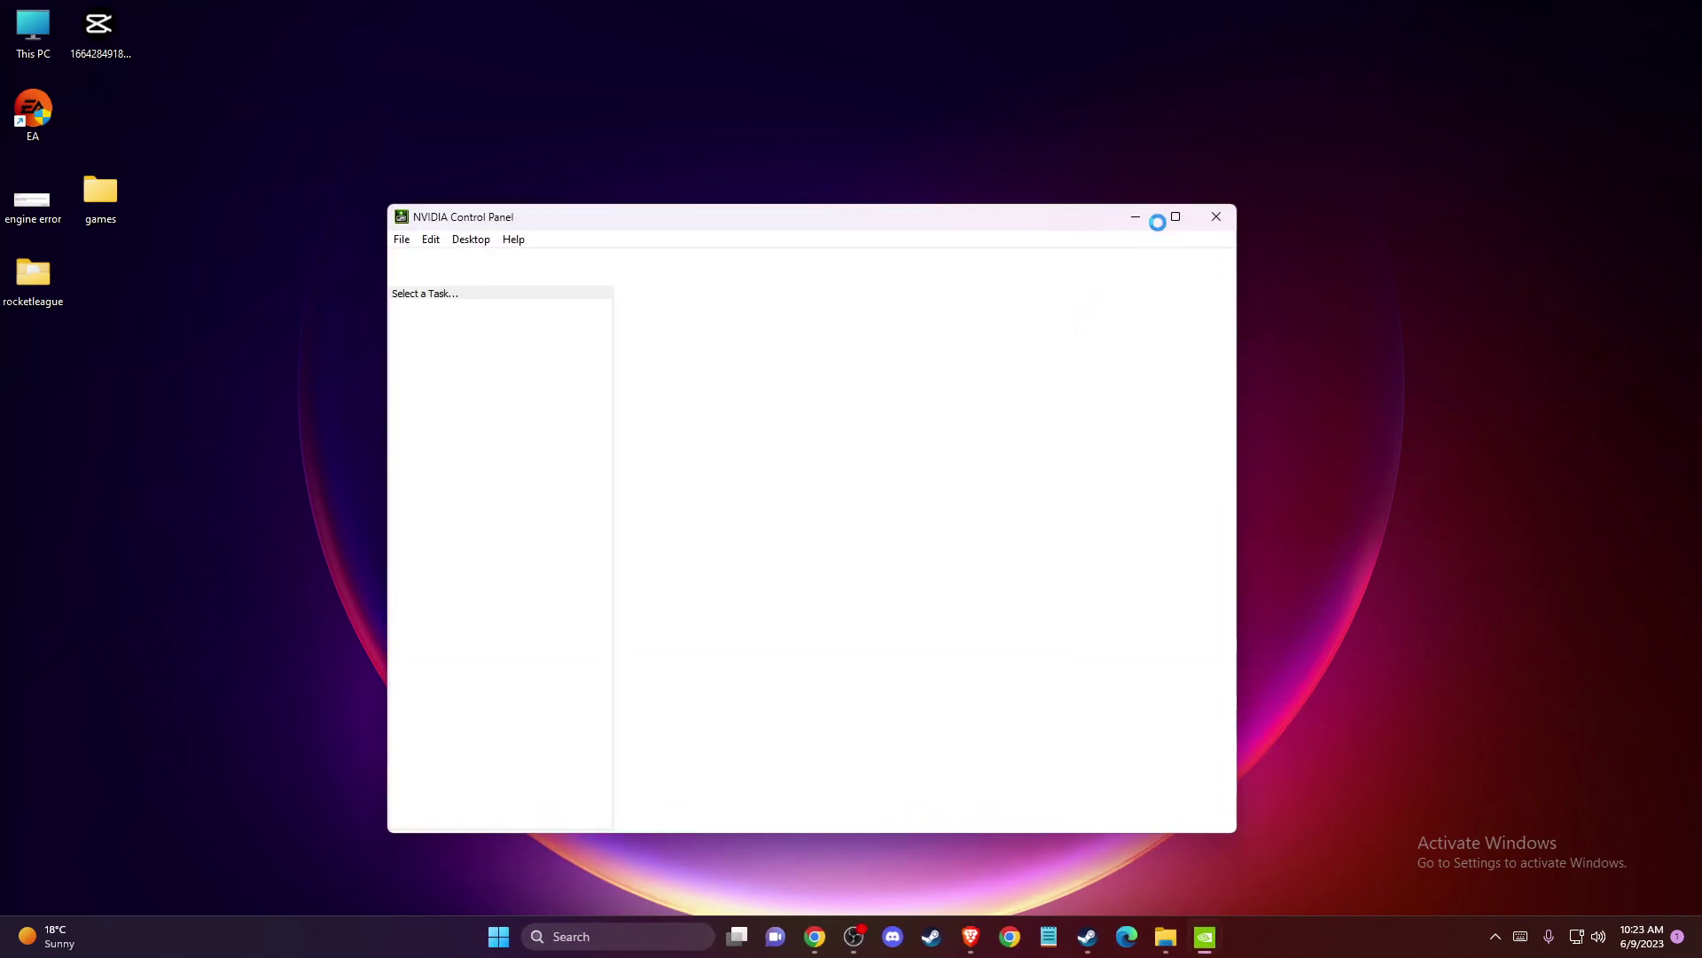
- Open Task Manager by searching 'task manager' in Start
{"action": "left_click", "coordinate": [593, 935]}
{"action": "type", "text": "task manager"}
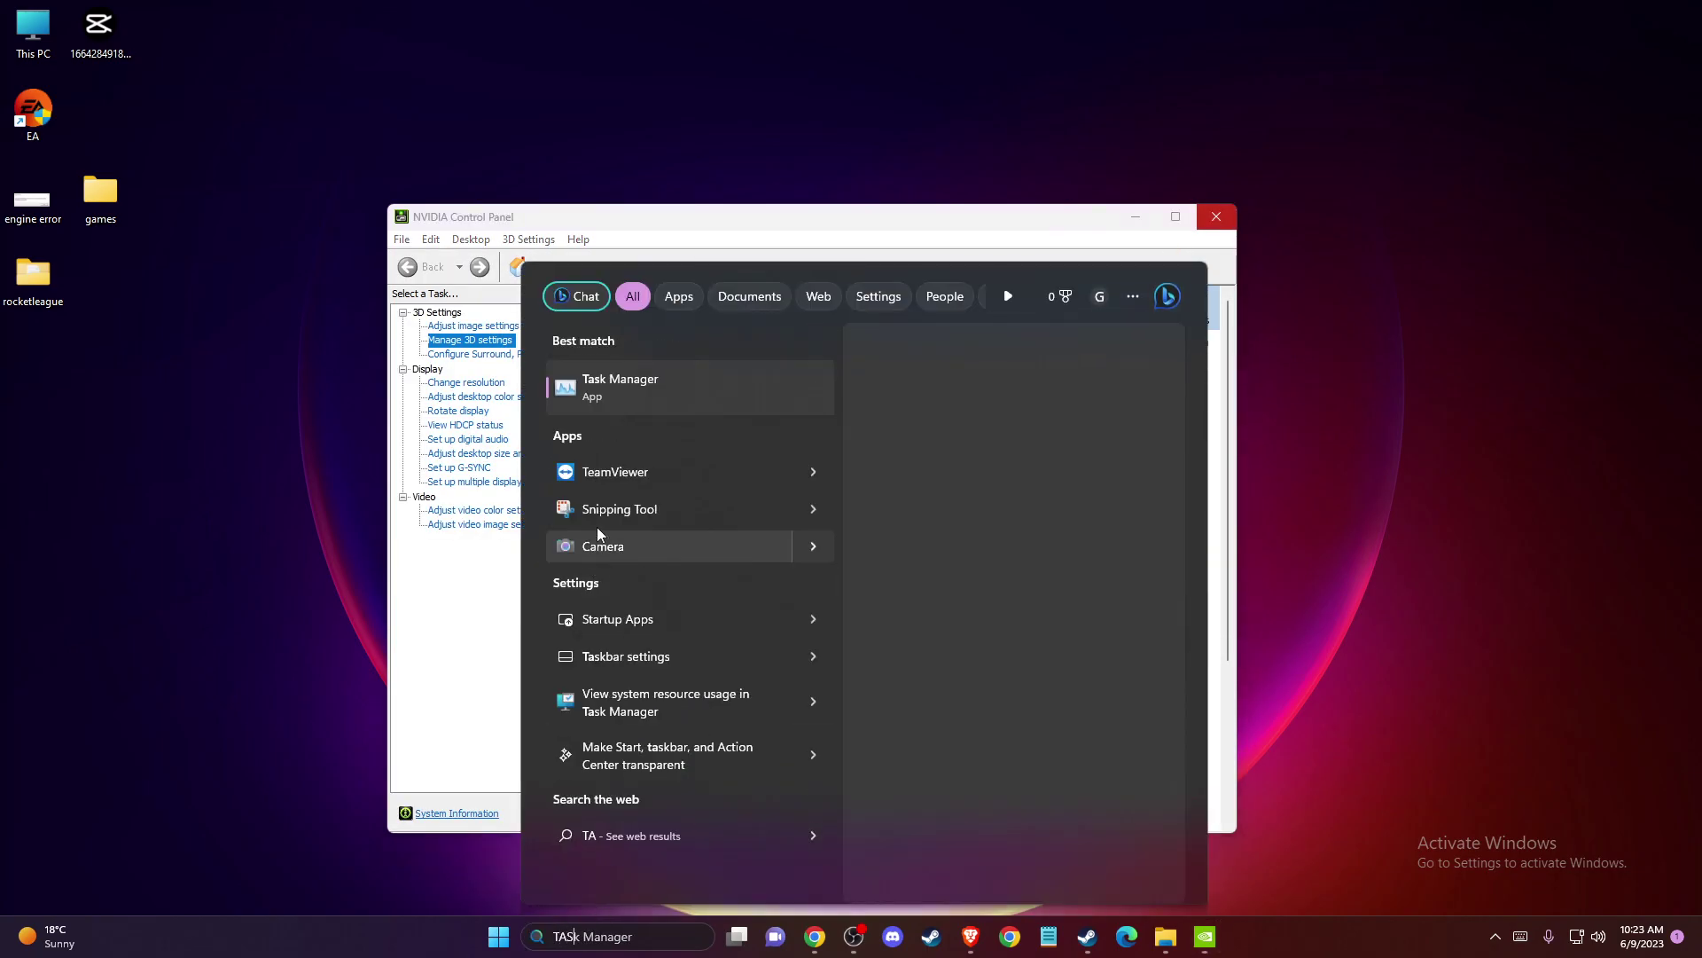
{"action": "left_click", "coordinate": [604, 394]}
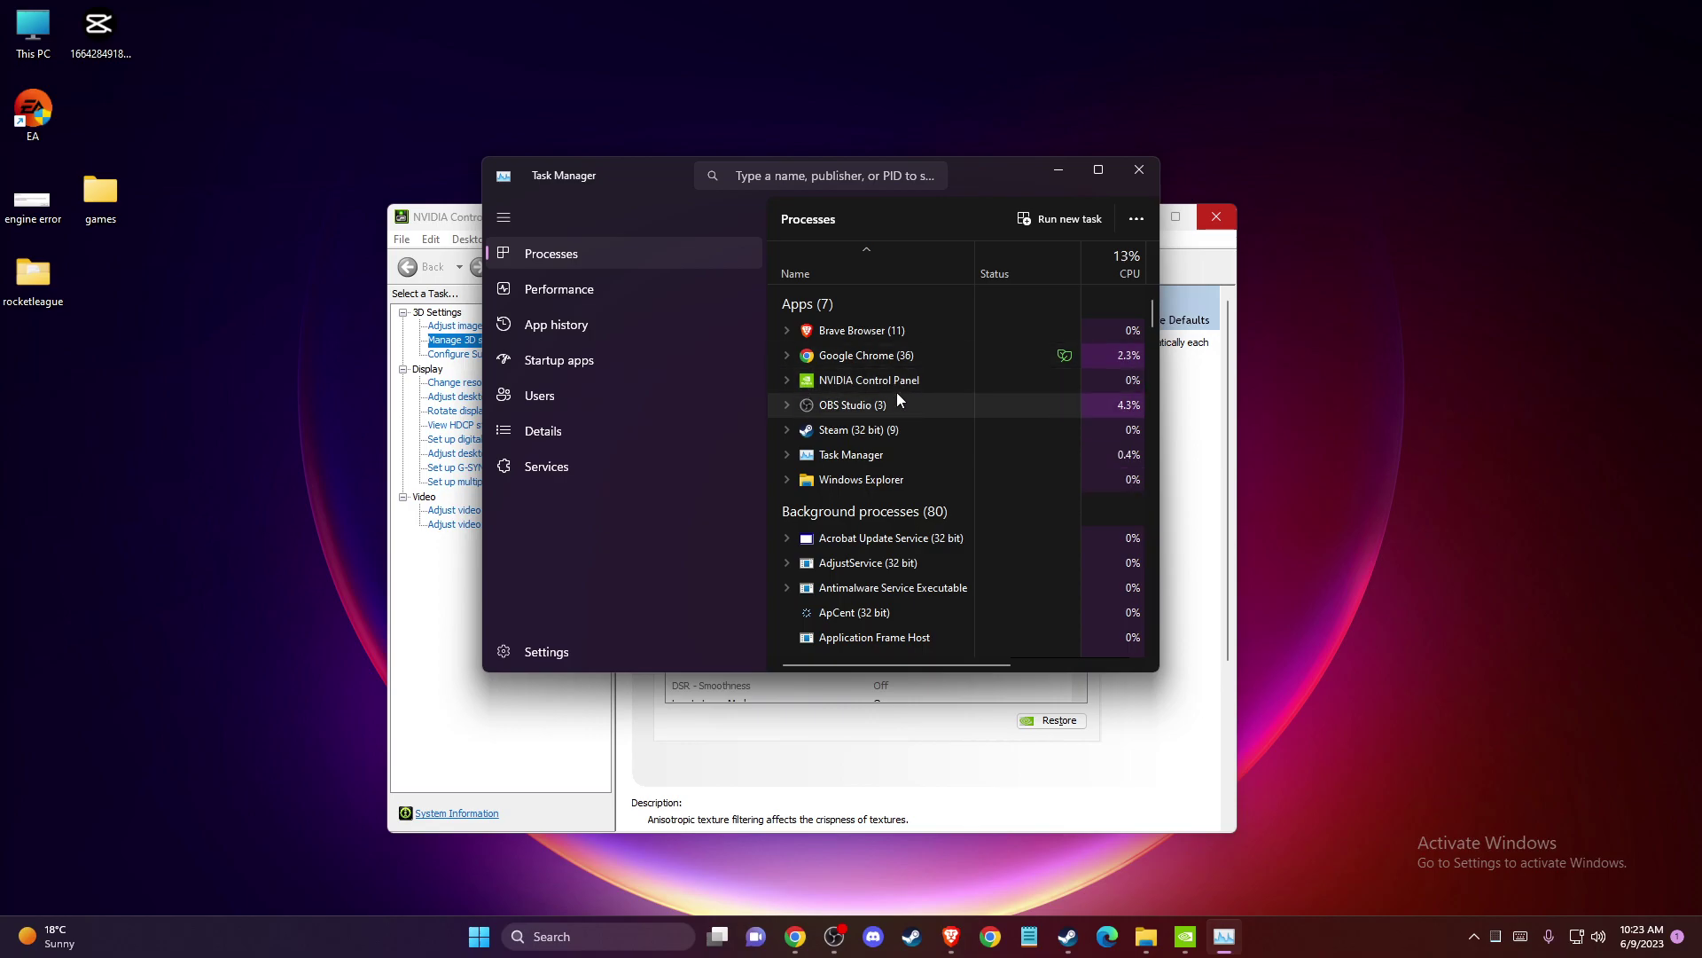
- End the NVIDIA Control Panel task, then close Task Manager
{"action": "right_click", "coordinate": [842, 381]}
{"action": "left_click", "coordinate": [890, 392]}
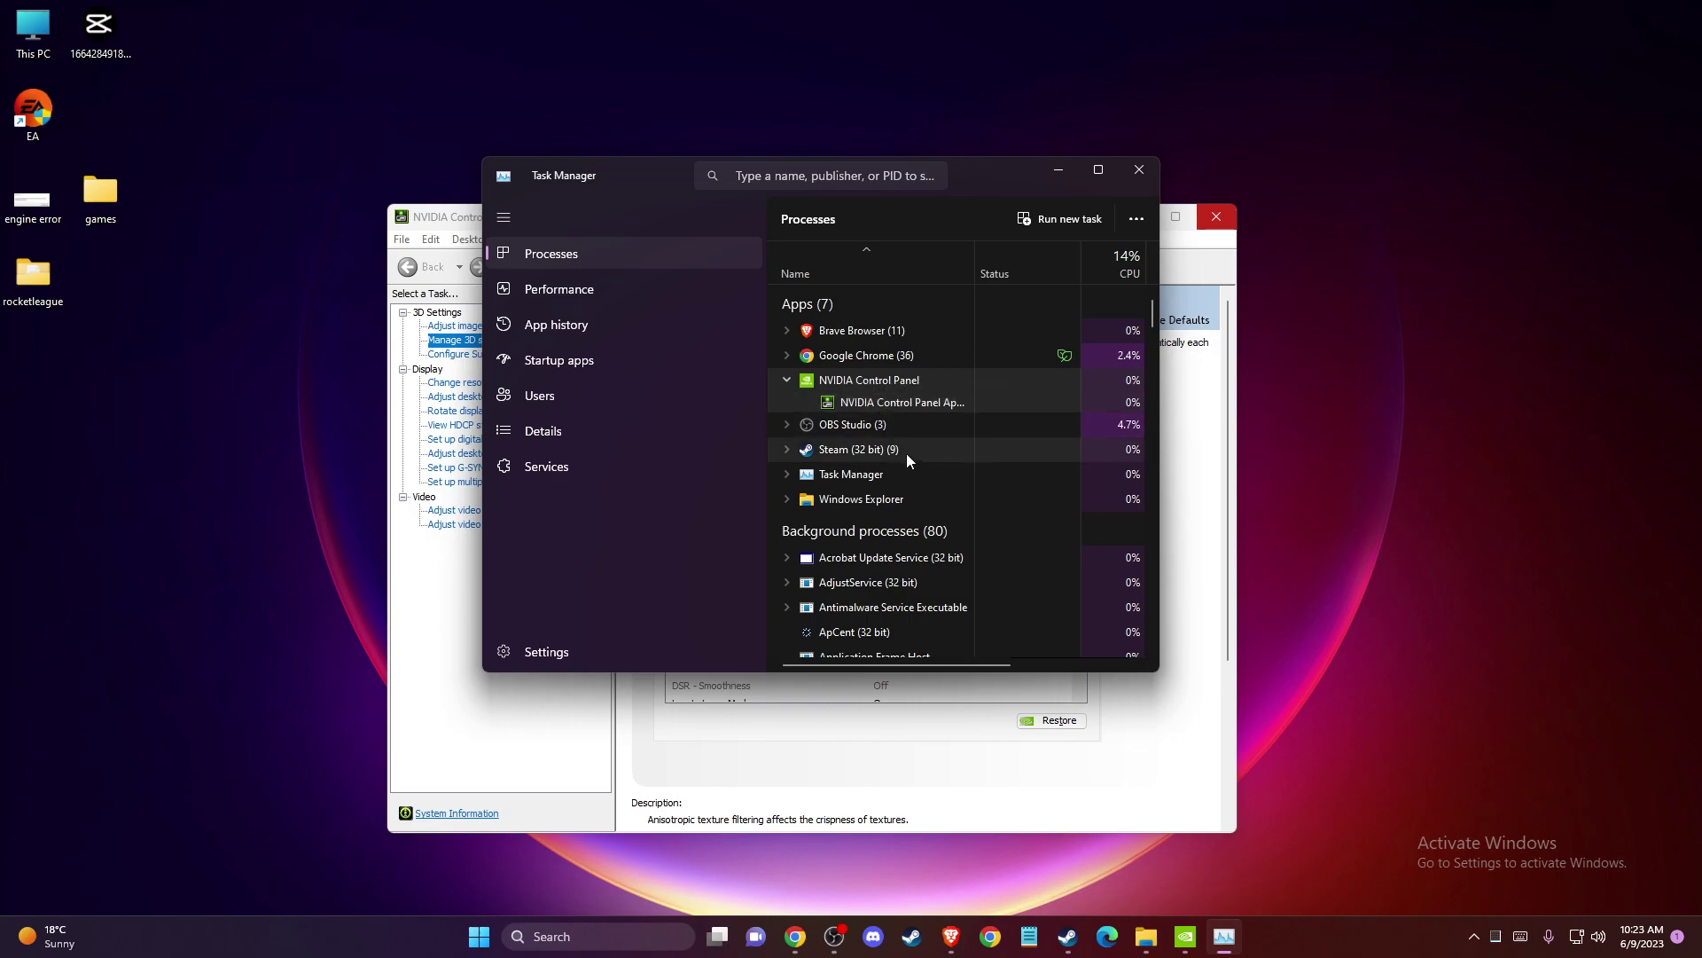
{"action": "right_click", "coordinate": [867, 383]}
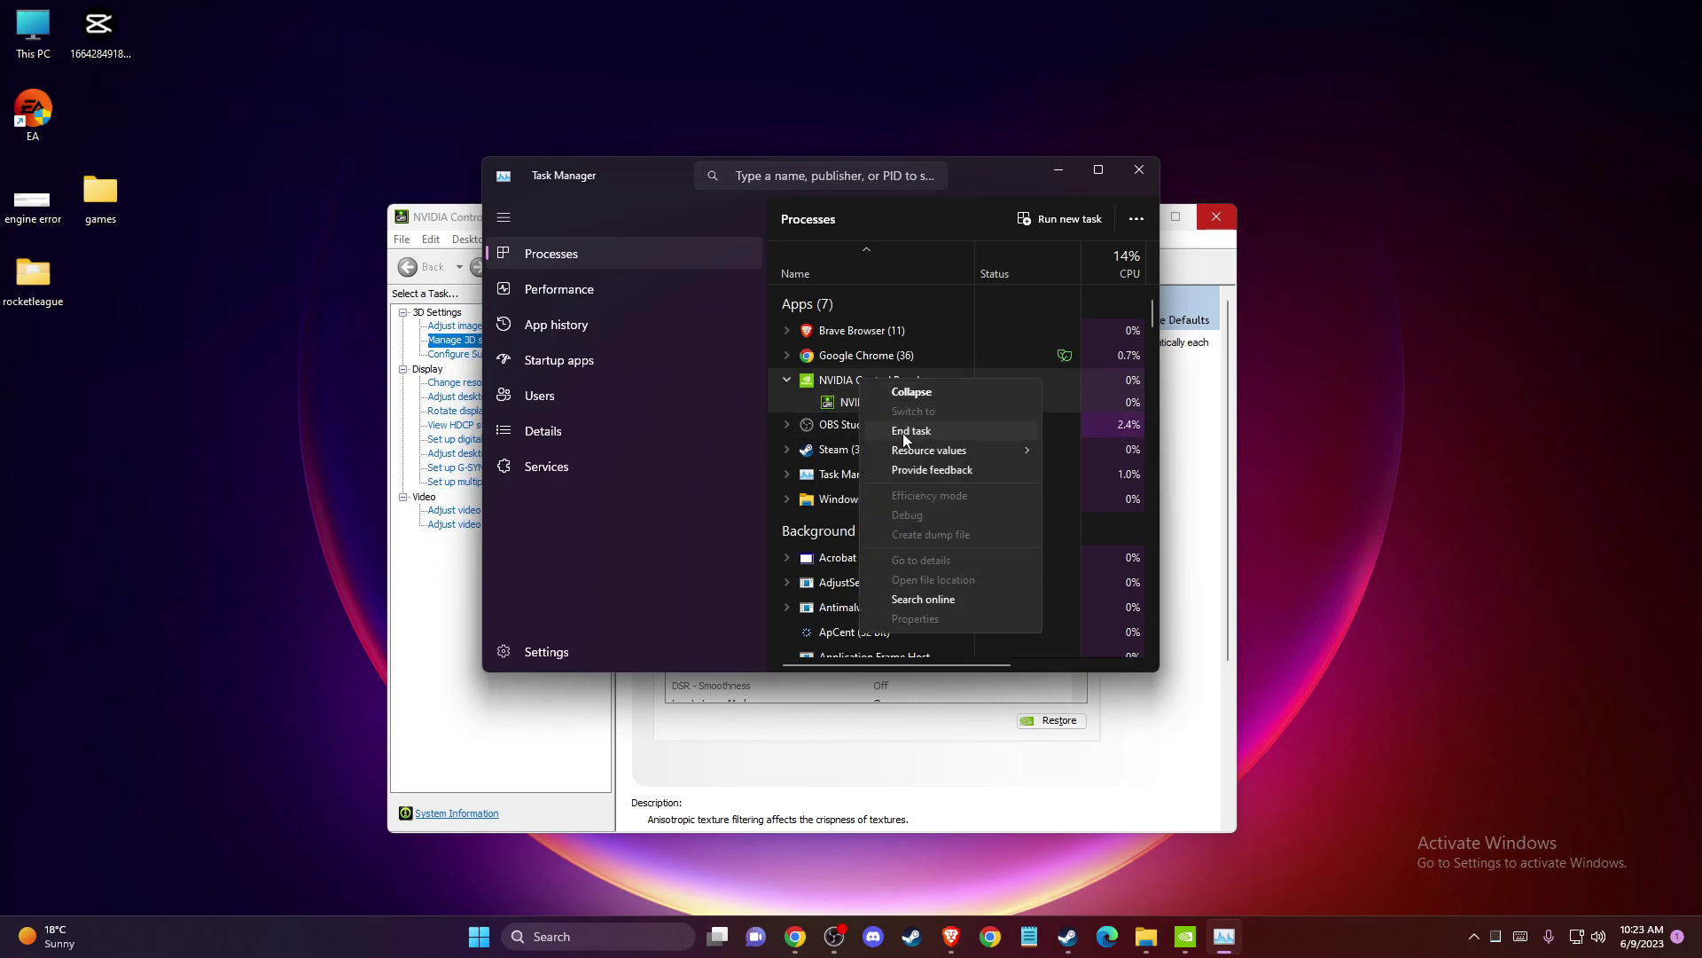
{"action": "left_click", "coordinate": [907, 430]}
{"action": "left_click", "coordinate": [1140, 169]}
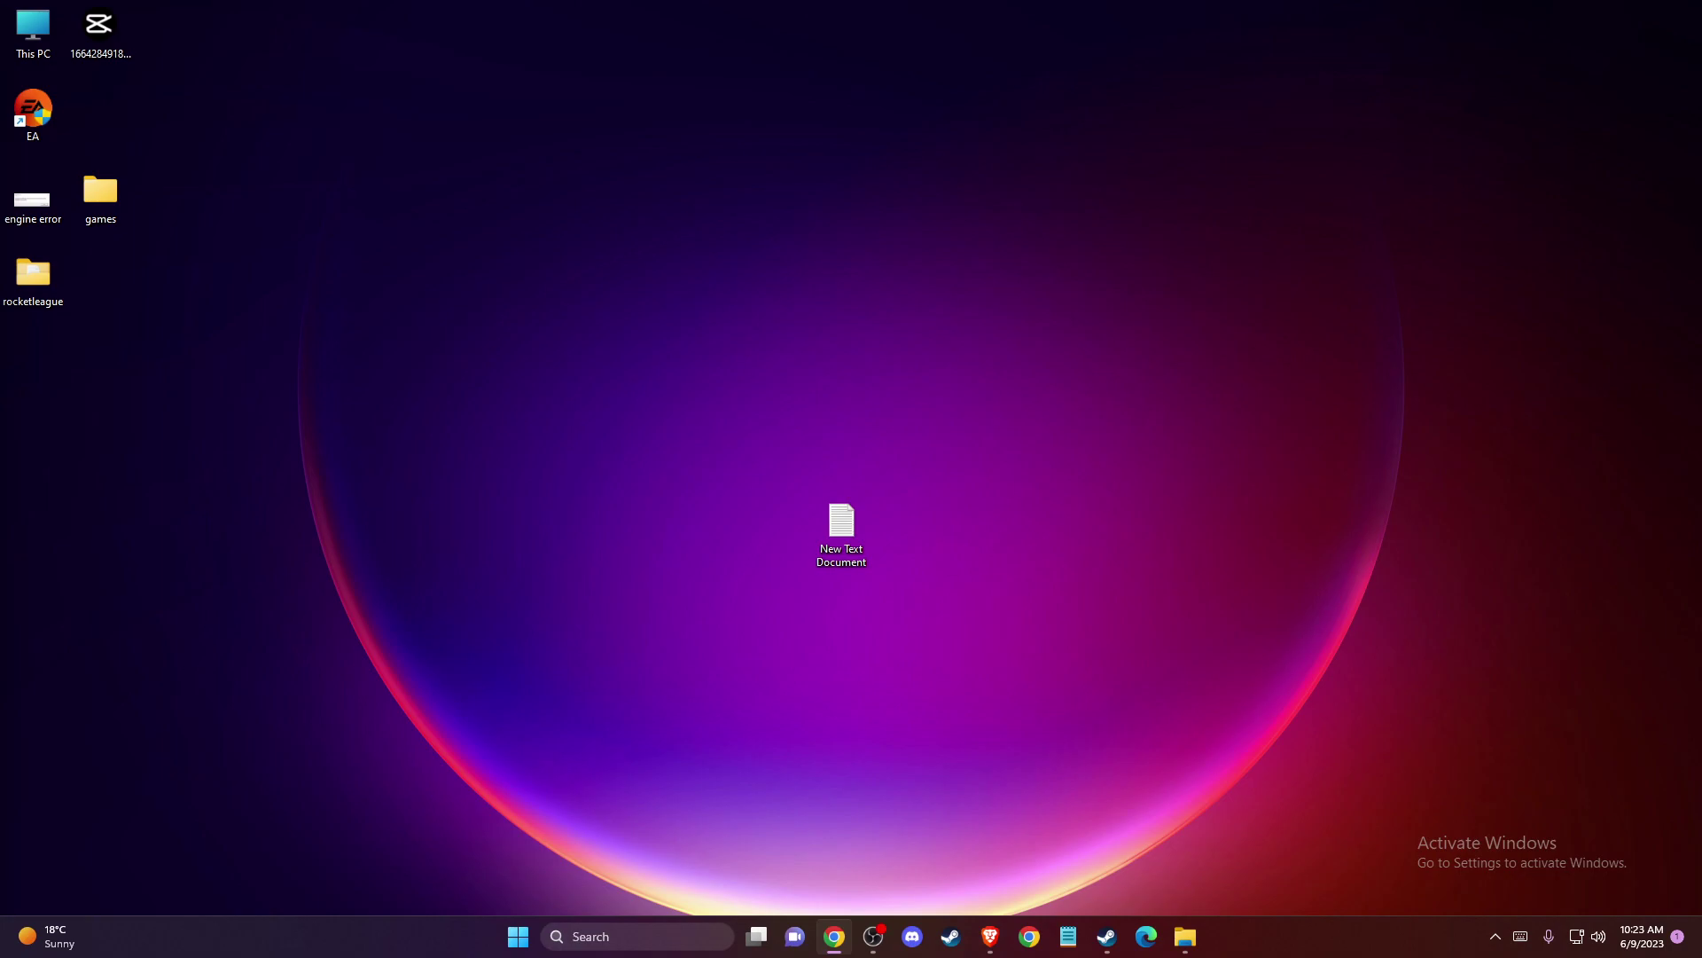
- Open the Services console by searching 'SER' in Start
{"action": "left_click", "coordinate": [627, 936]}
{"action": "type", "text": "SER"}
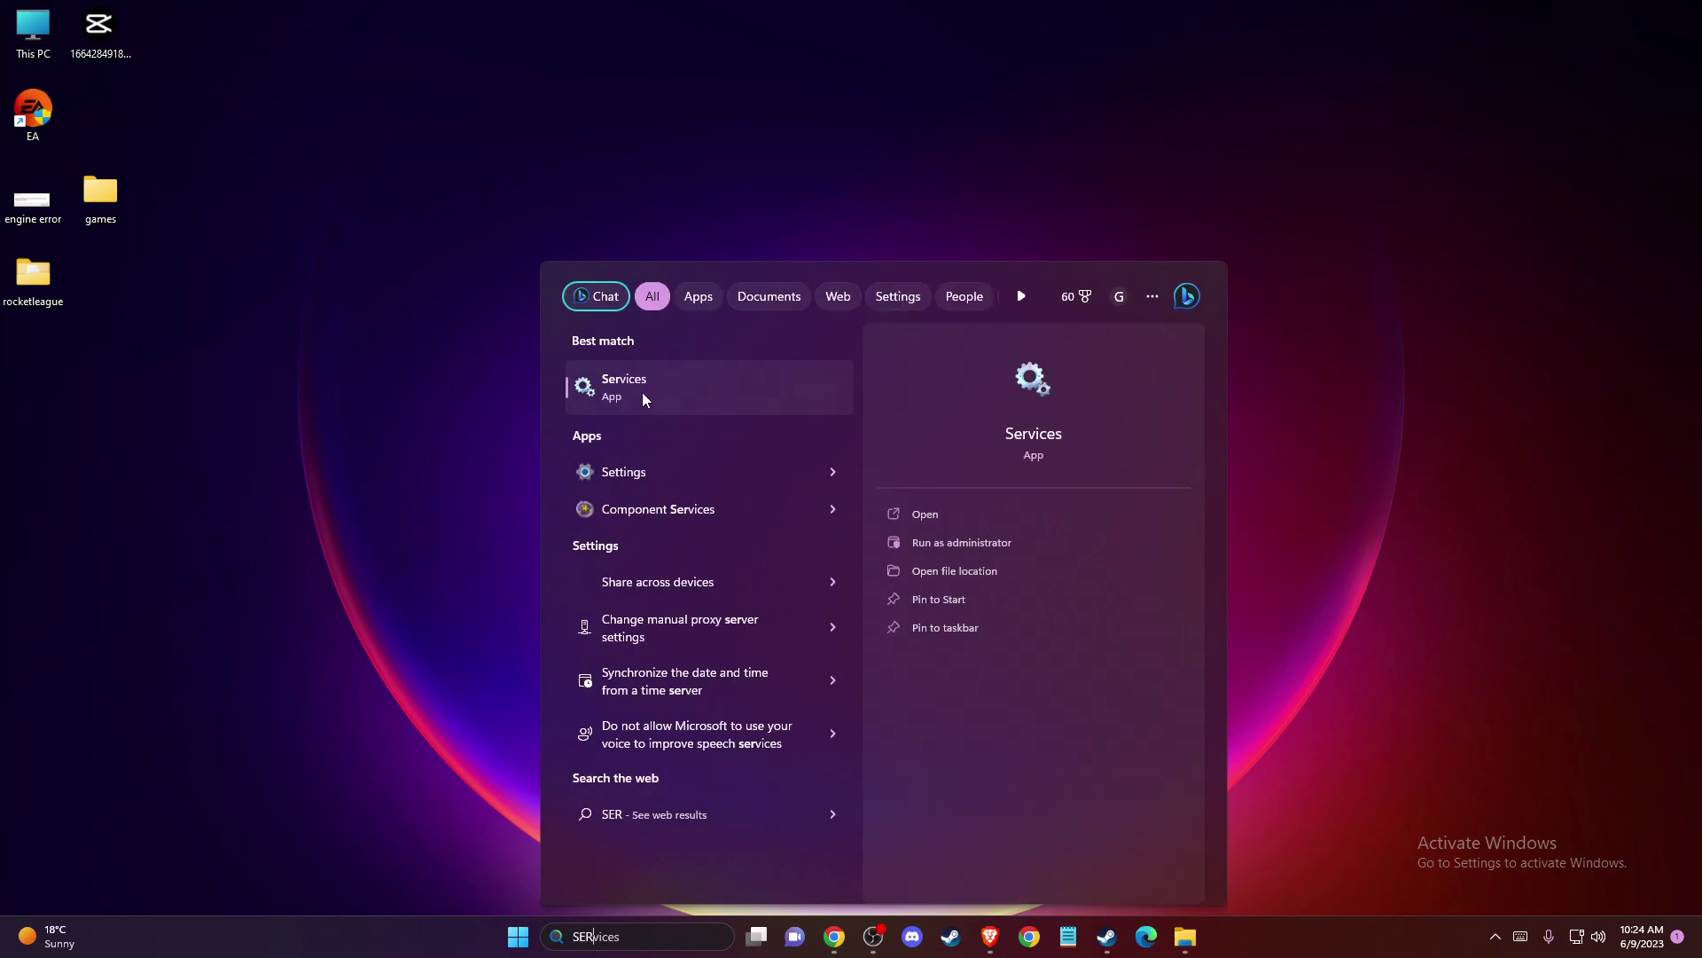
{"action": "left_click", "coordinate": [639, 390]}
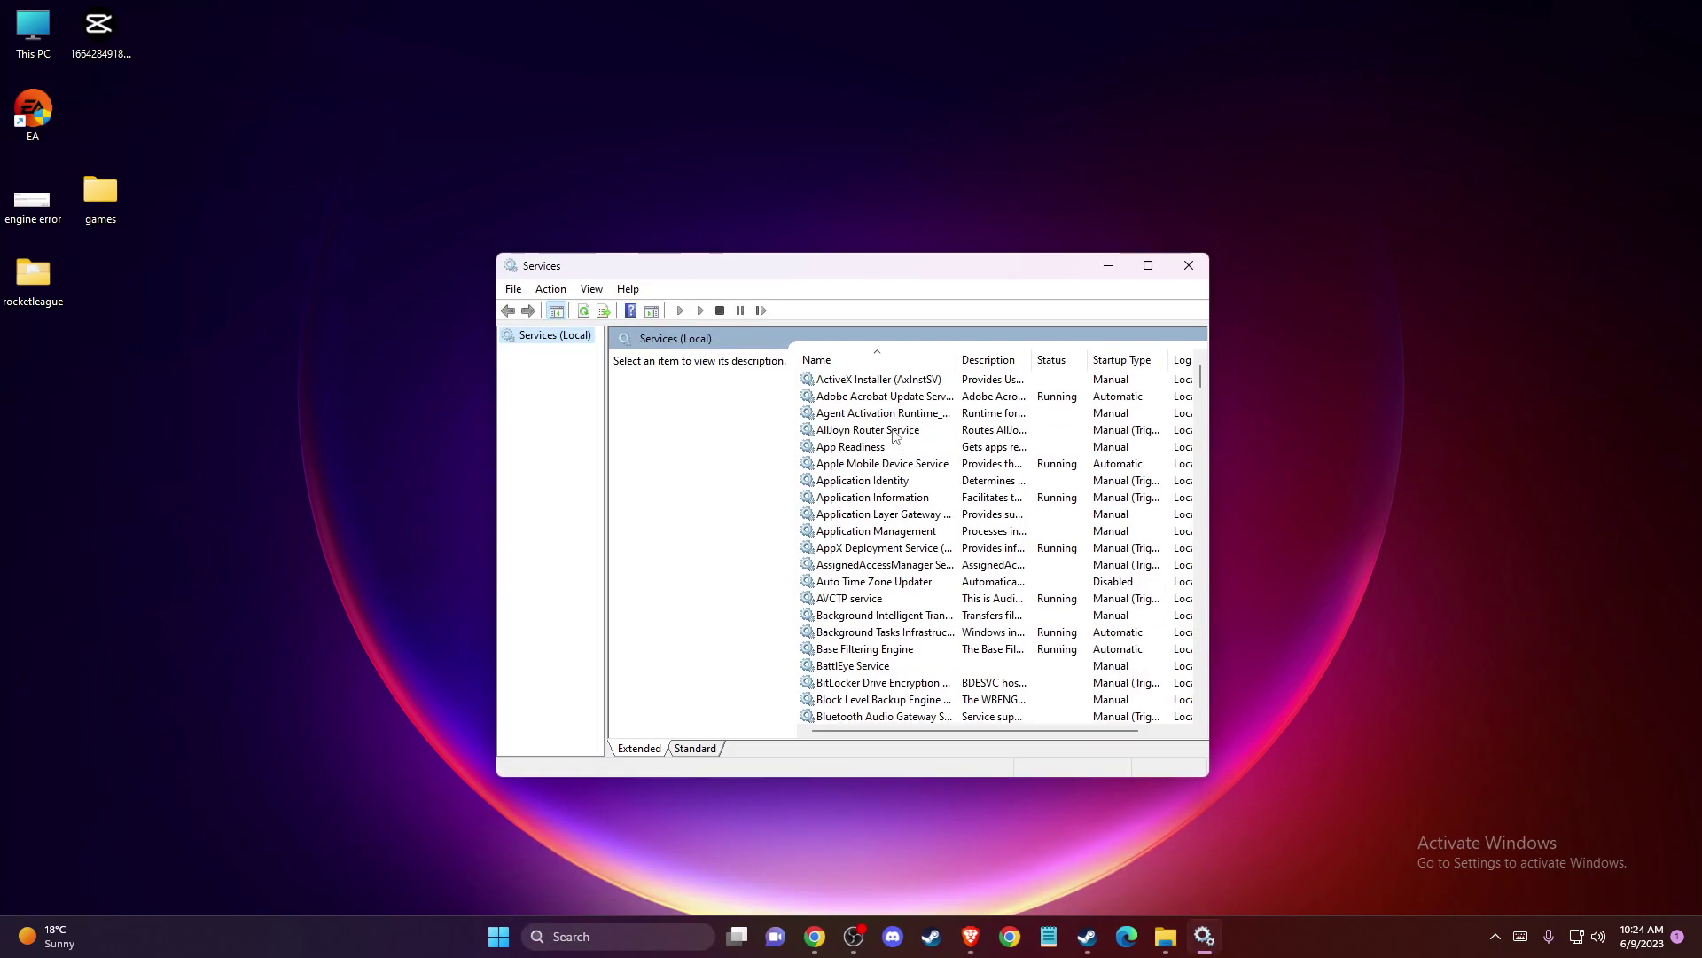
- Locate the NVIDIA Display Container LS service in the services list
{"action": "left_click", "coordinate": [870, 415]}
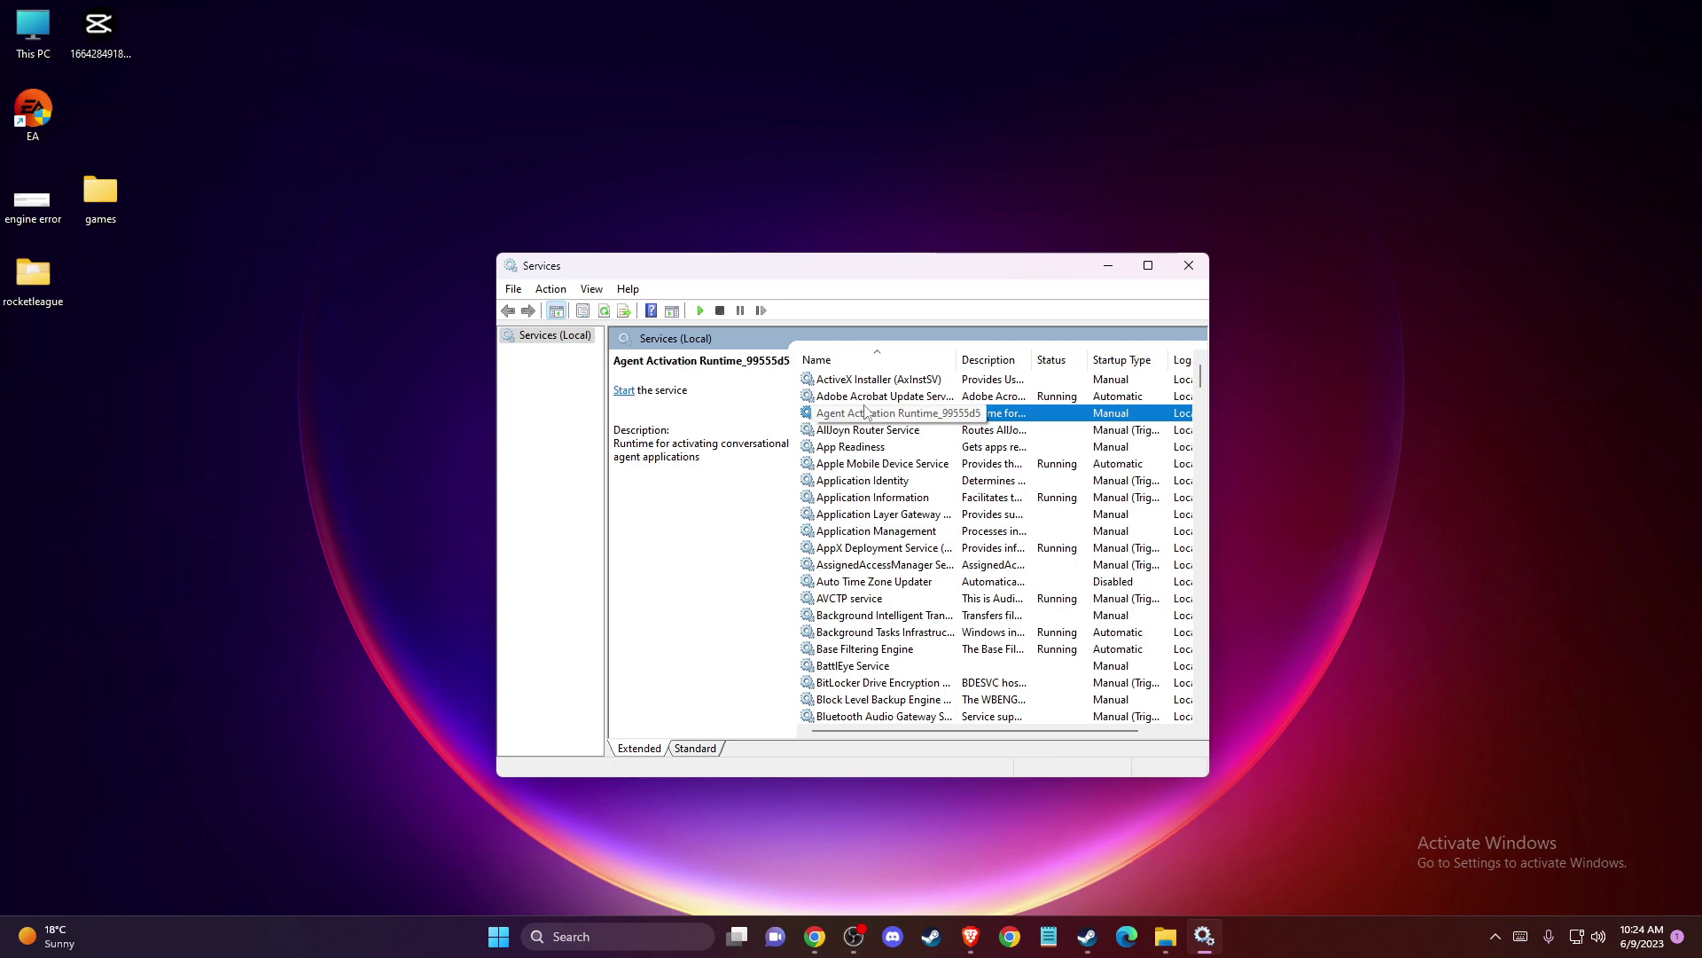
{"action": "type", "text": "network connections"}
{"action": "key", "text": "Down"}
{"action": "key", "text": "Down"}
{"action": "key", "text": "Down"}
{"action": "key", "text": "Down"}
{"action": "key", "text": "Down"}
{"action": "key", "text": "Down"}
{"action": "key", "text": "Down"}
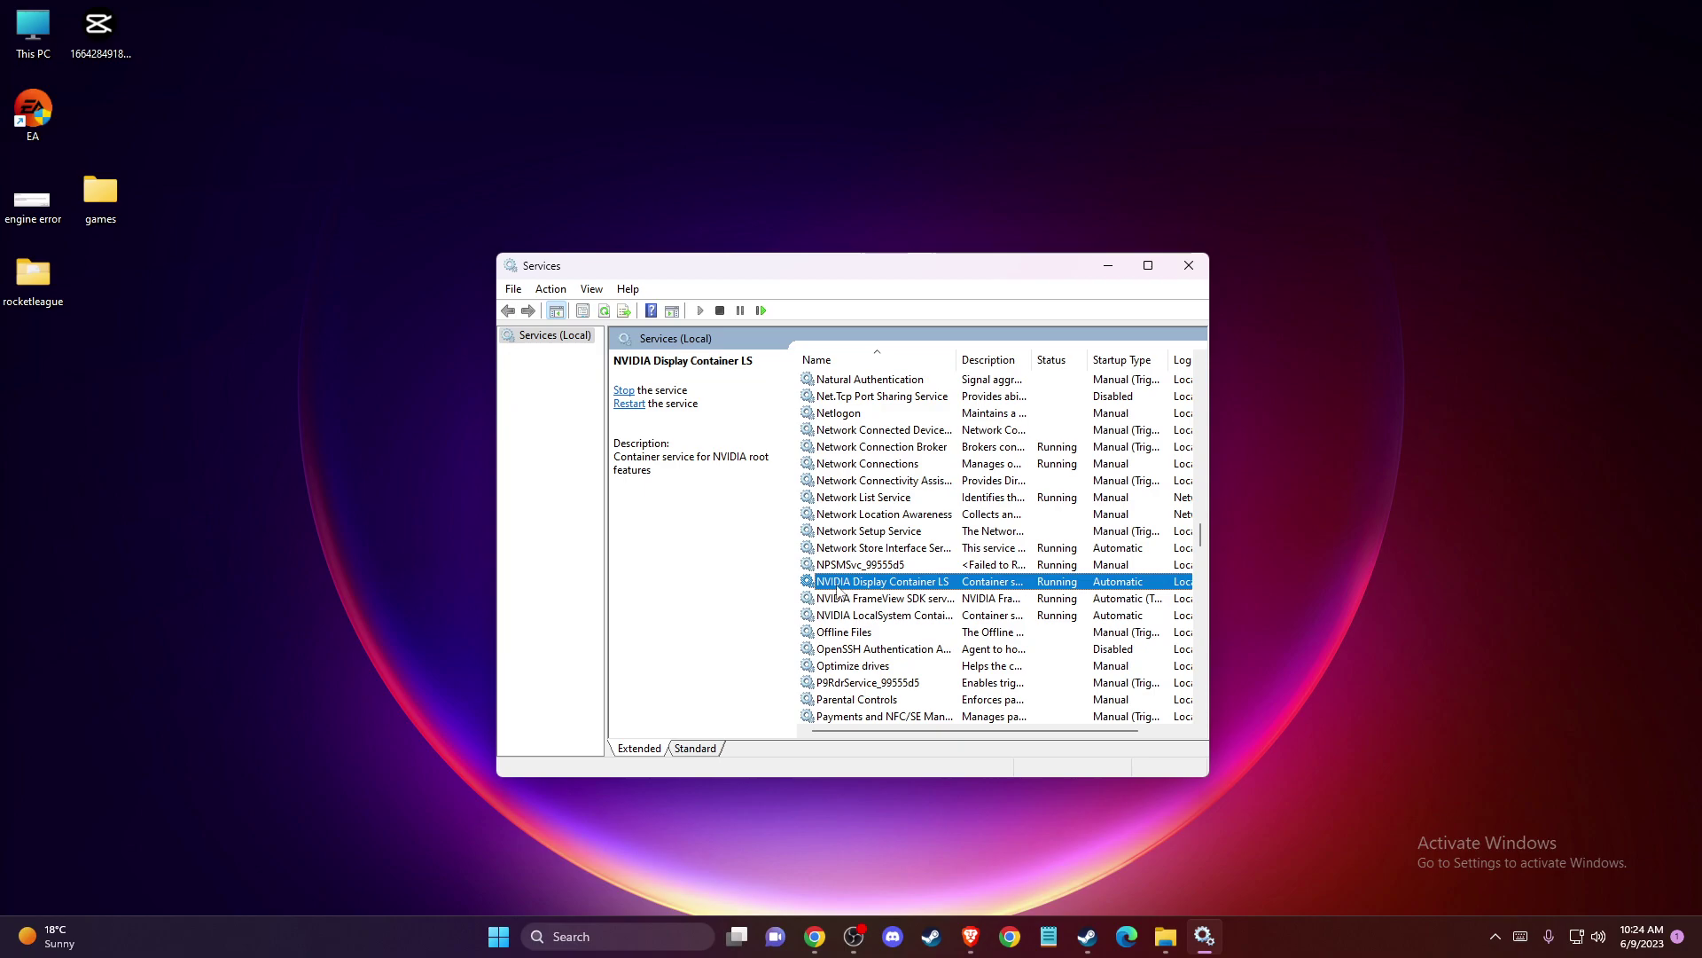
- Restart NVIDIA Display Container LS and NVIDIA LocalSystem Container, then close Services
{"action": "right_click", "coordinate": [858, 588]}
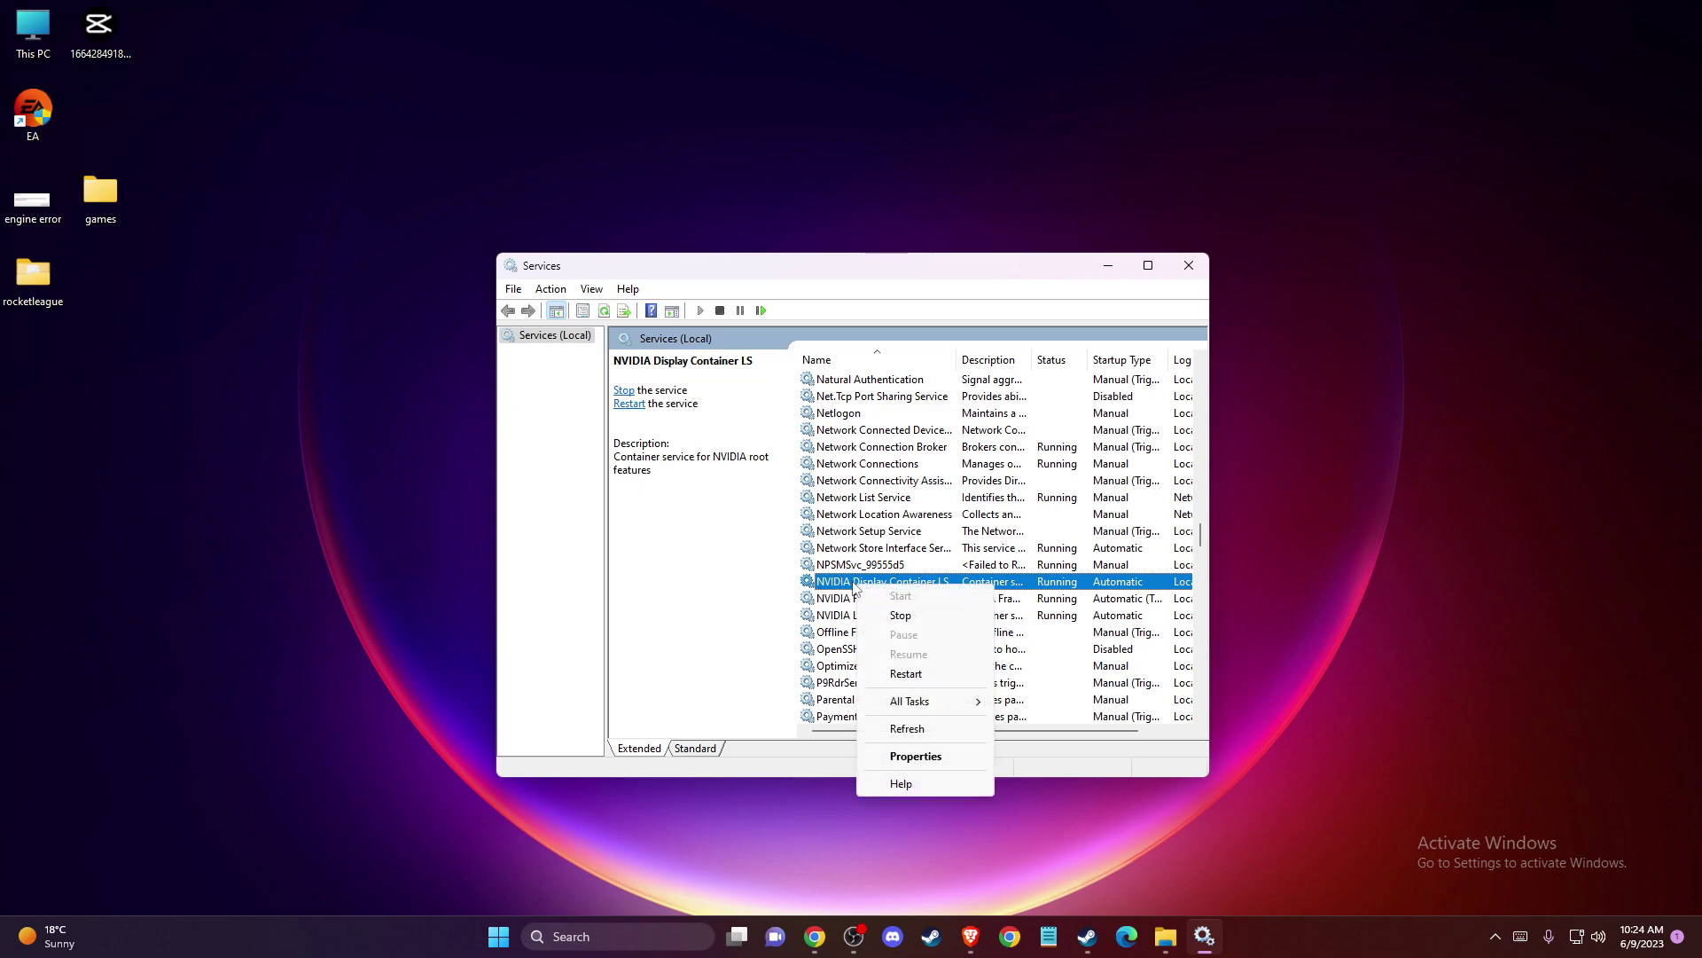
{"action": "left_click", "coordinate": [906, 675]}
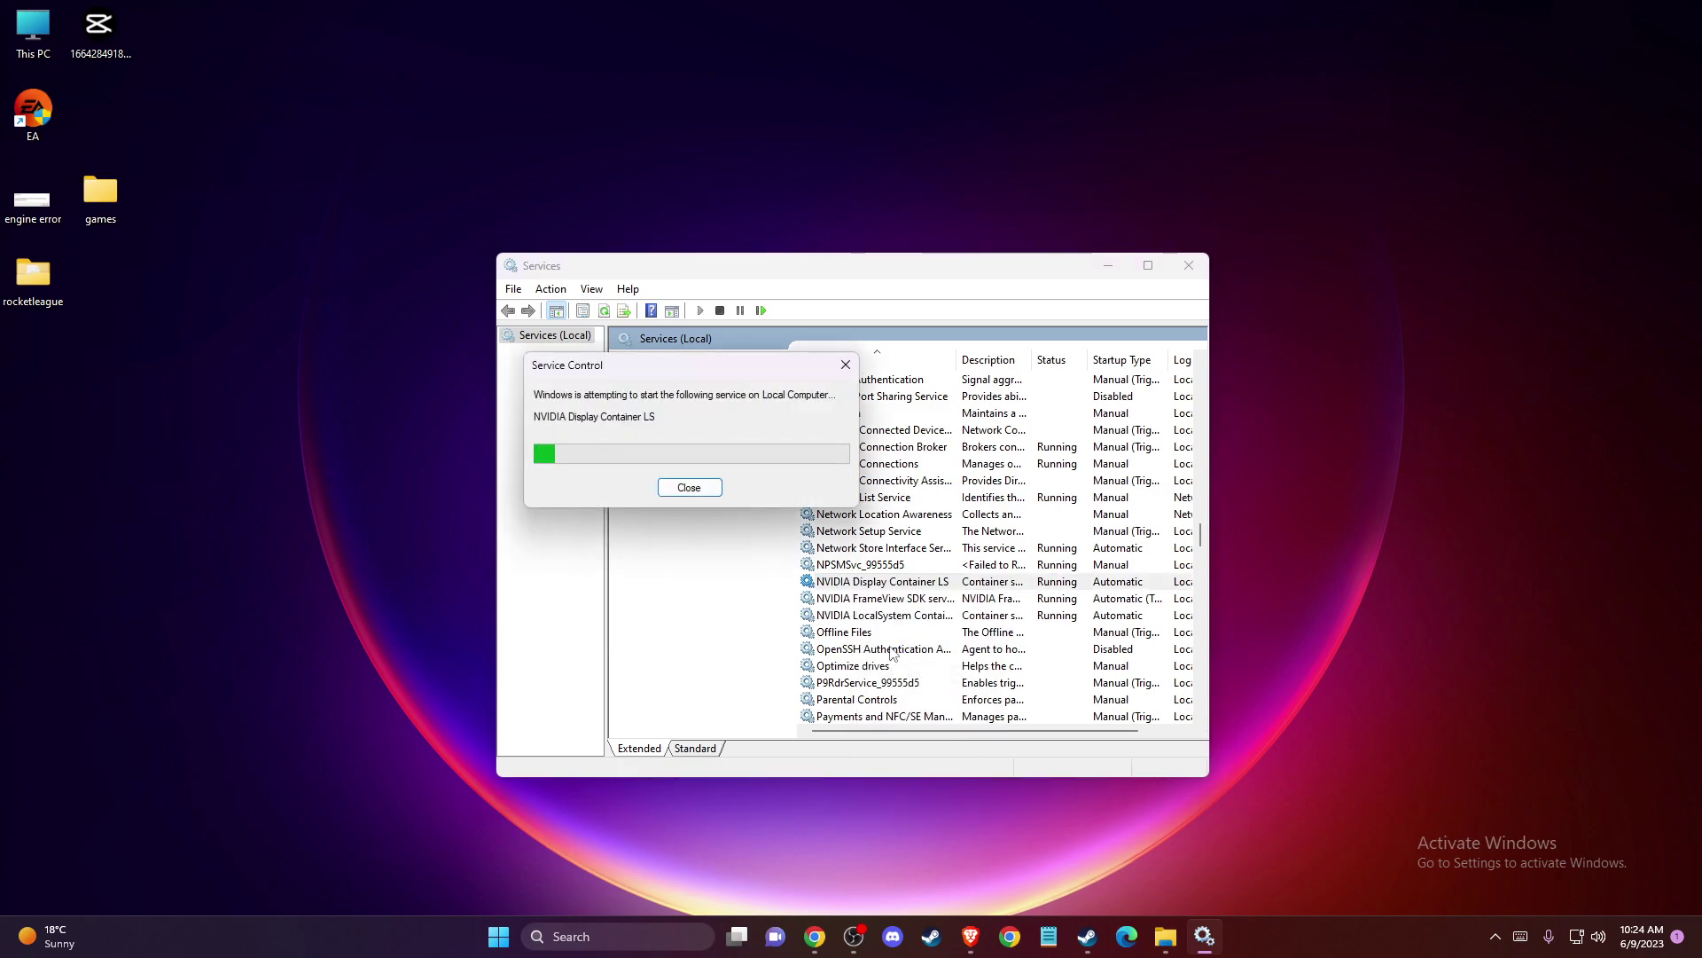
{"action": "left_click", "coordinate": [864, 618]}
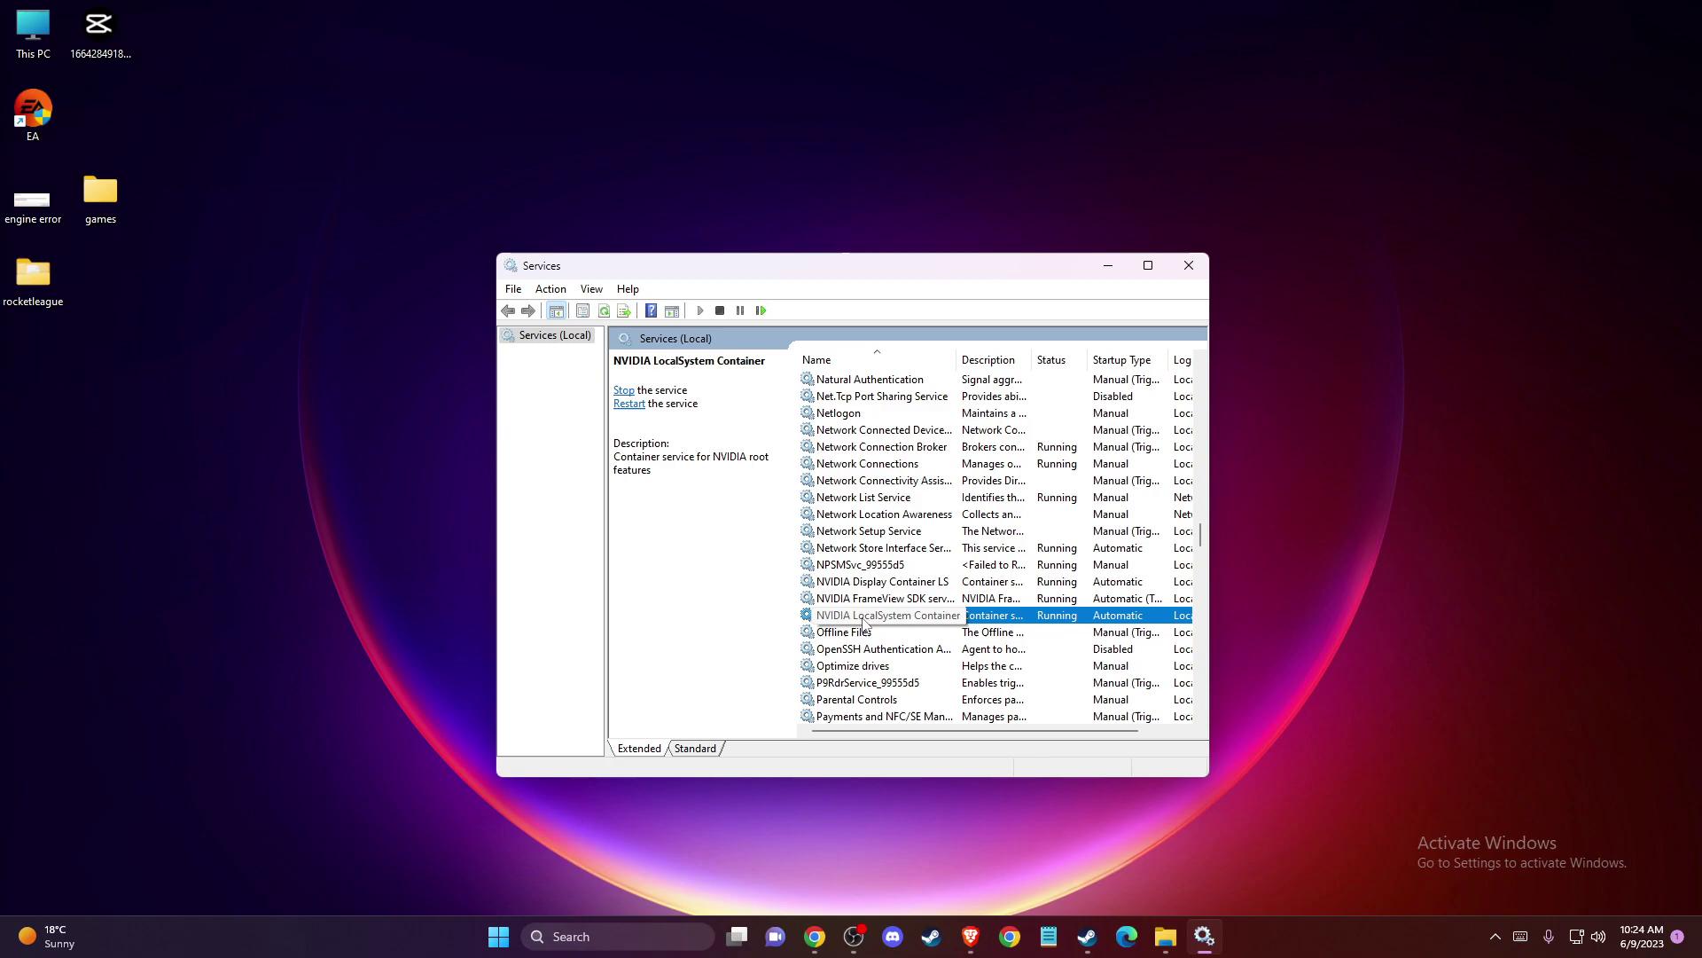
{"action": "right_click", "coordinate": [862, 619]}
{"action": "left_click", "coordinate": [899, 704]}
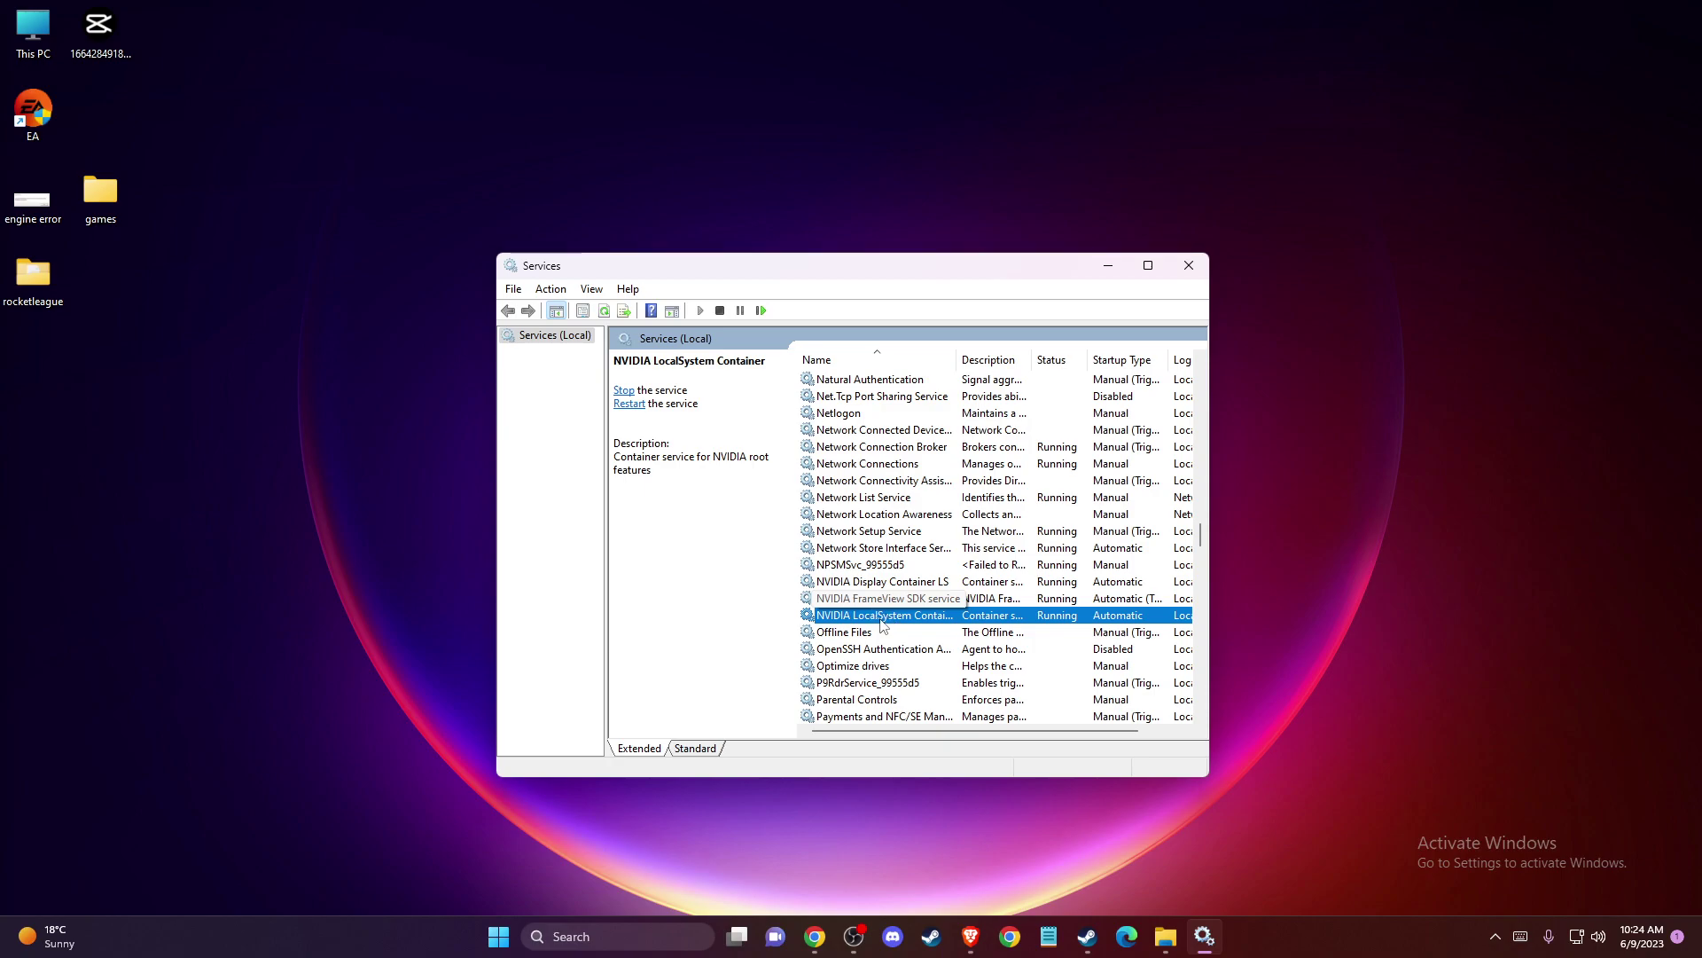
{"action": "left_click", "coordinate": [1189, 266]}
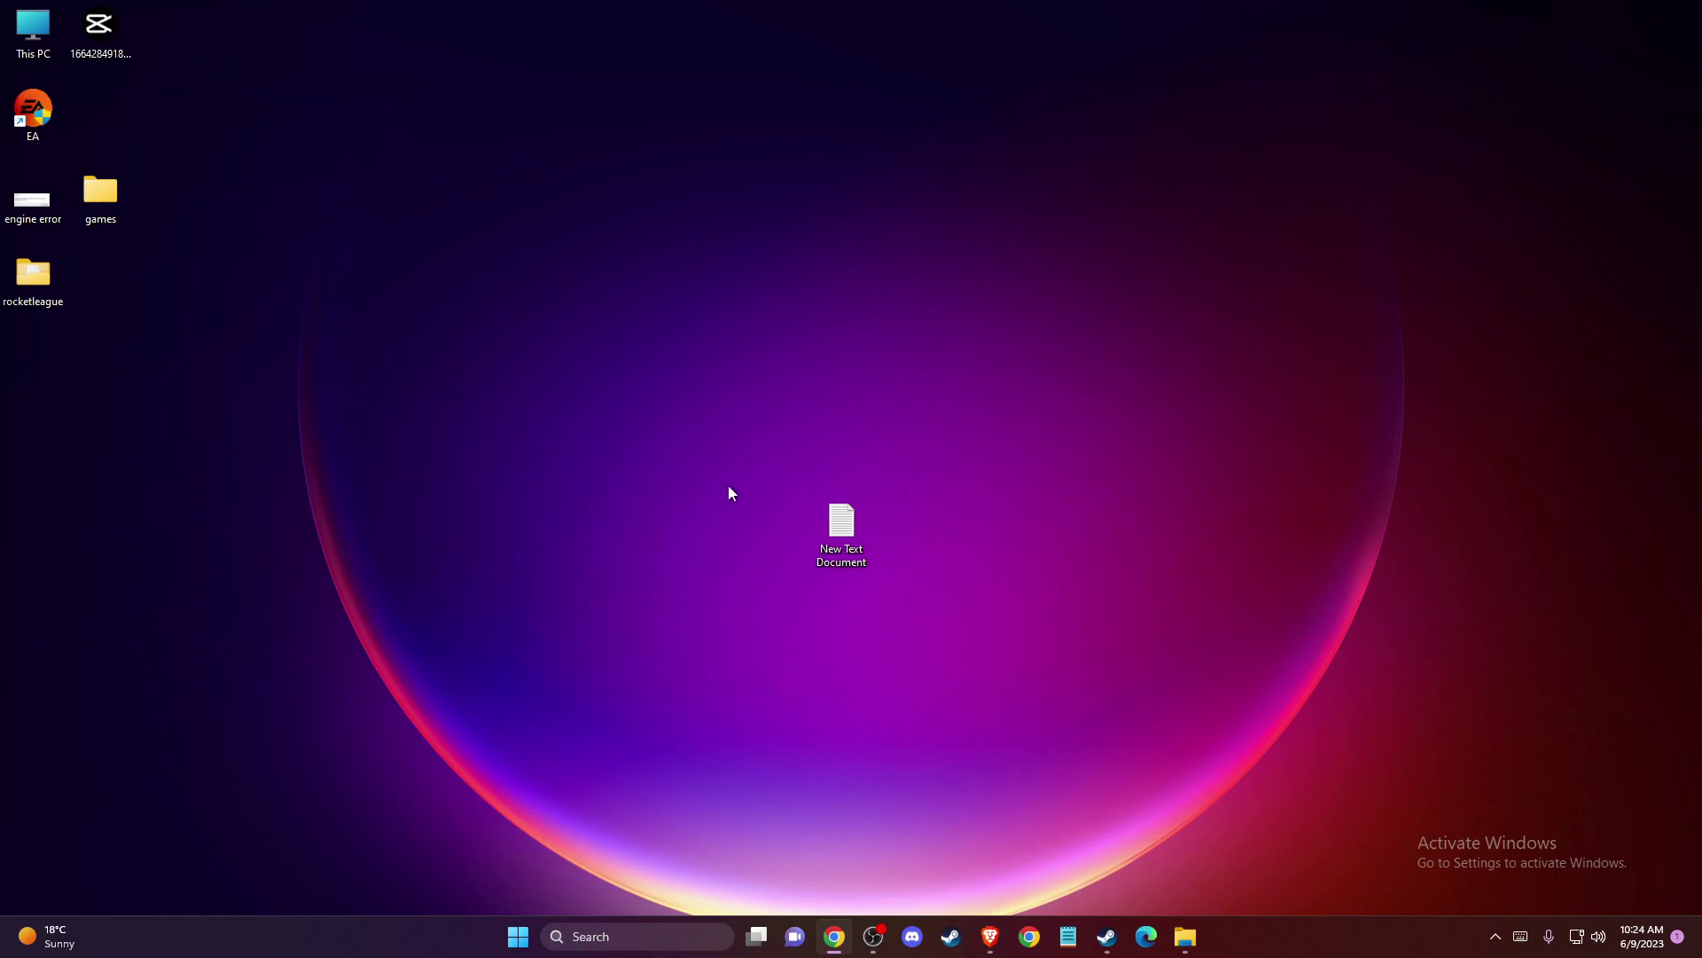
- Reopen Task Manager by searching 'task manager' in Start
{"action": "left_click", "coordinate": [627, 936]}
{"action": "type", "text": "task manager"}
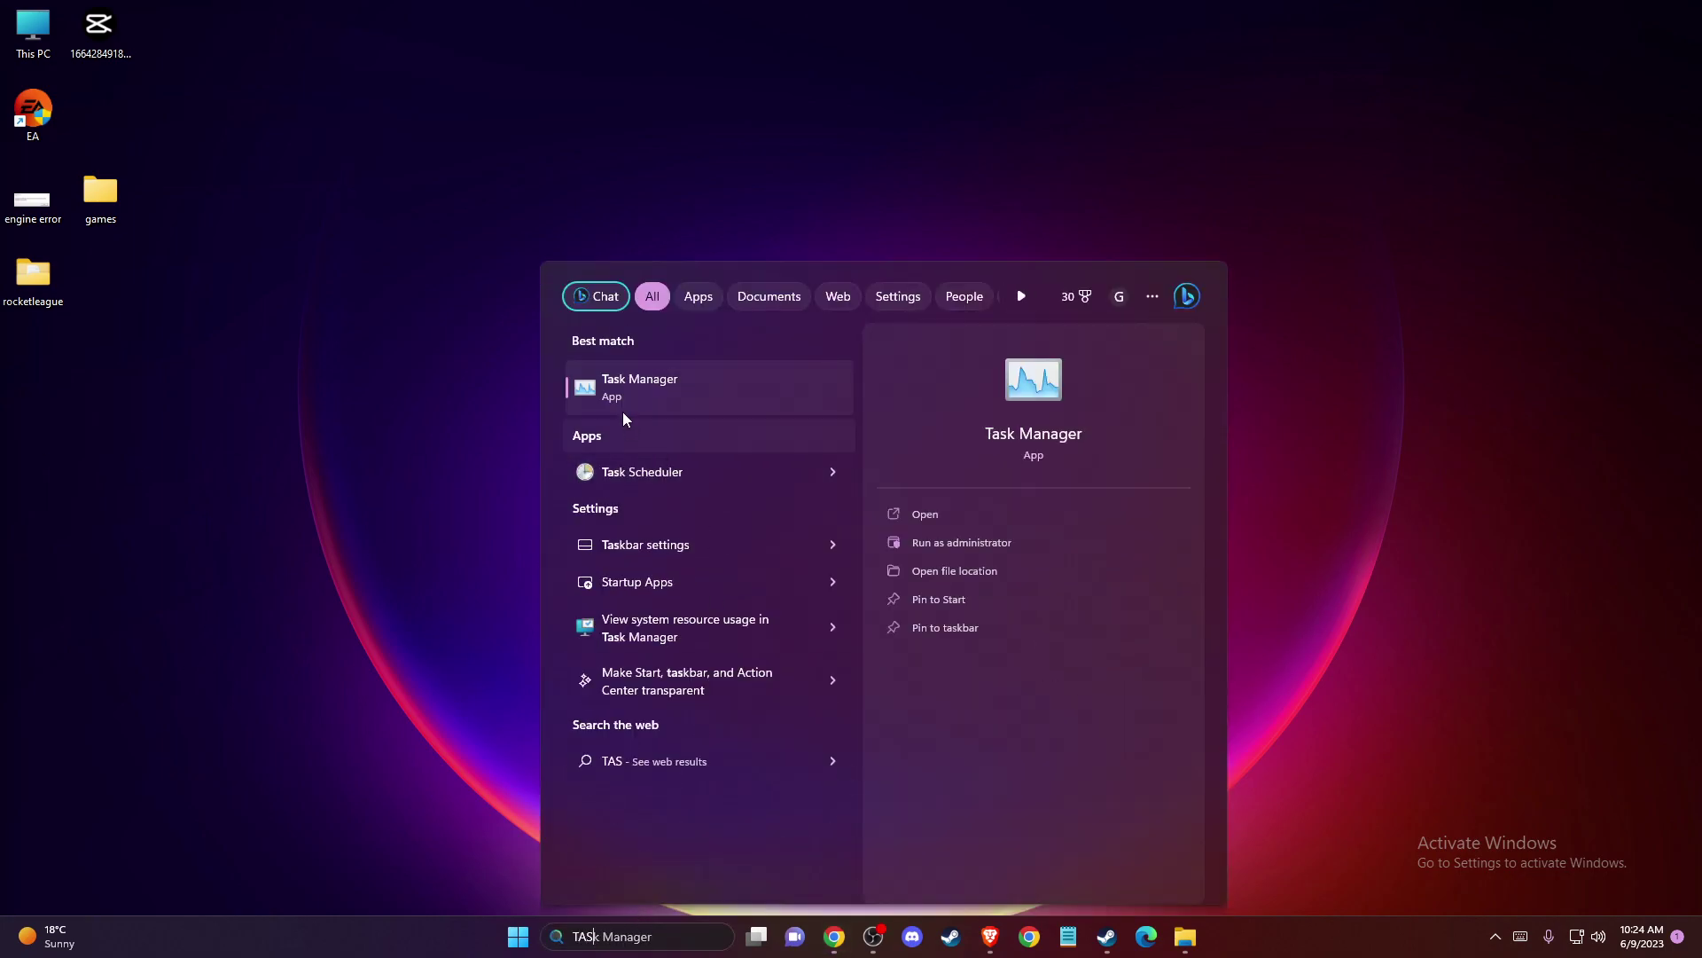
{"action": "left_click", "coordinate": [627, 410]}
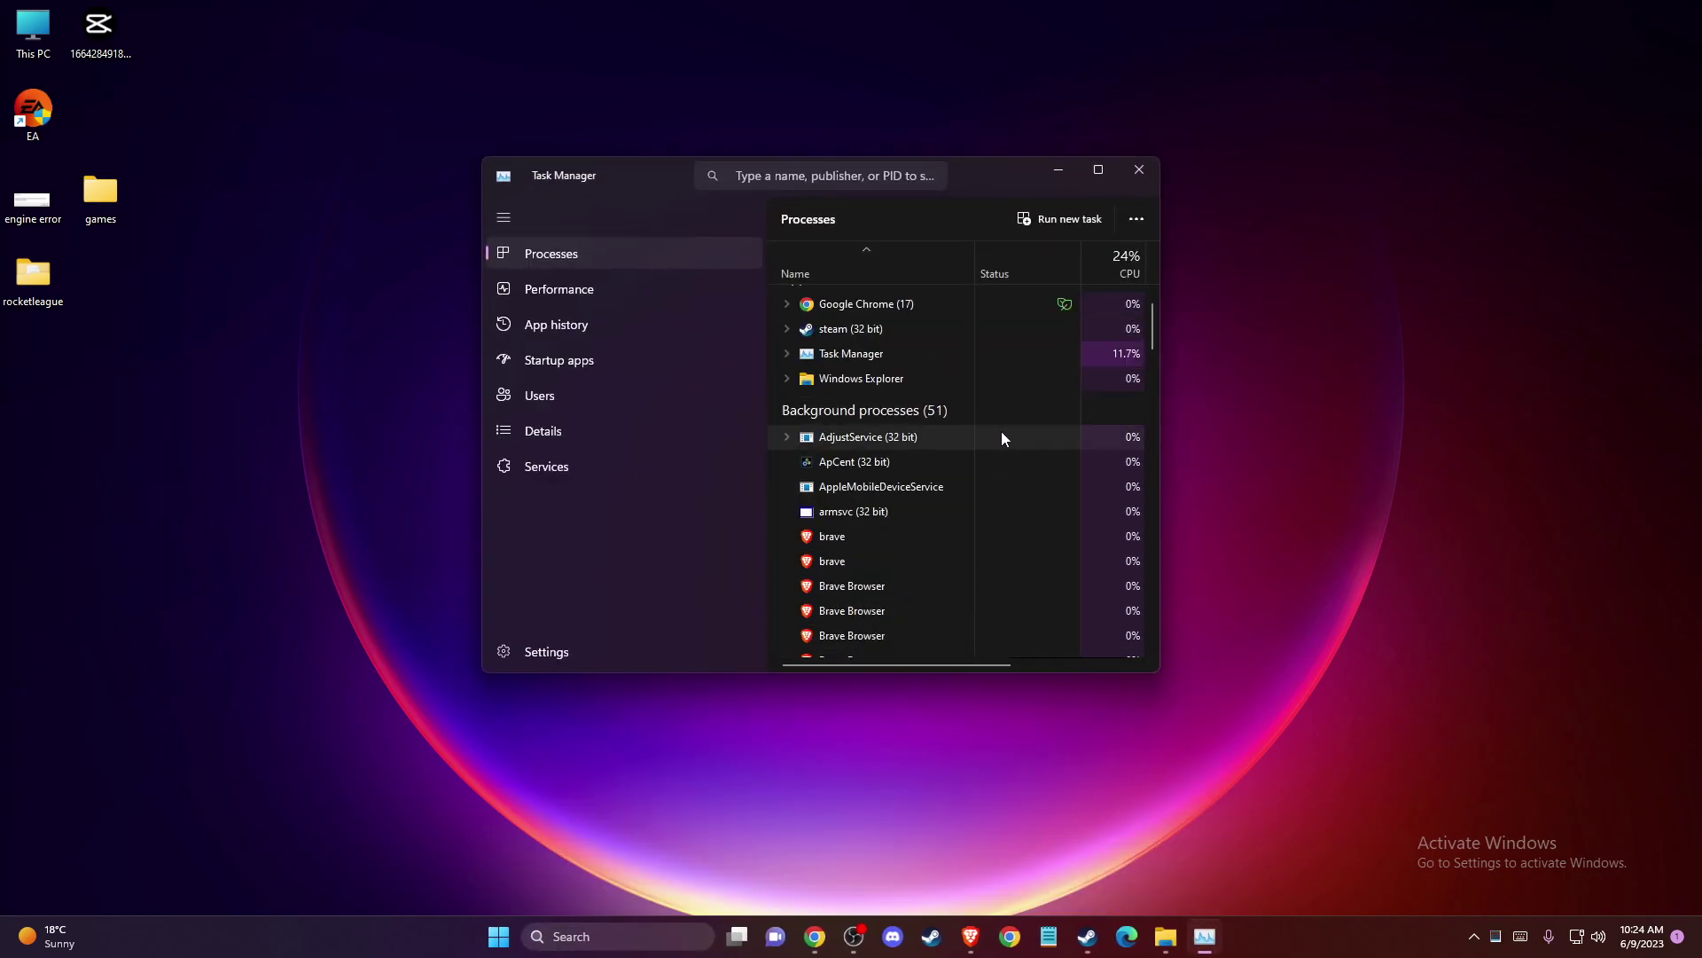
- End the first NVIDIA Container process and close Task Manager
{"action": "scroll", "coordinate": [1002, 434], "scroll_direction": "down", "scroll_amount": 5}
{"action": "scroll", "coordinate": [1002, 436], "scroll_direction": "down", "scroll_amount": 5}
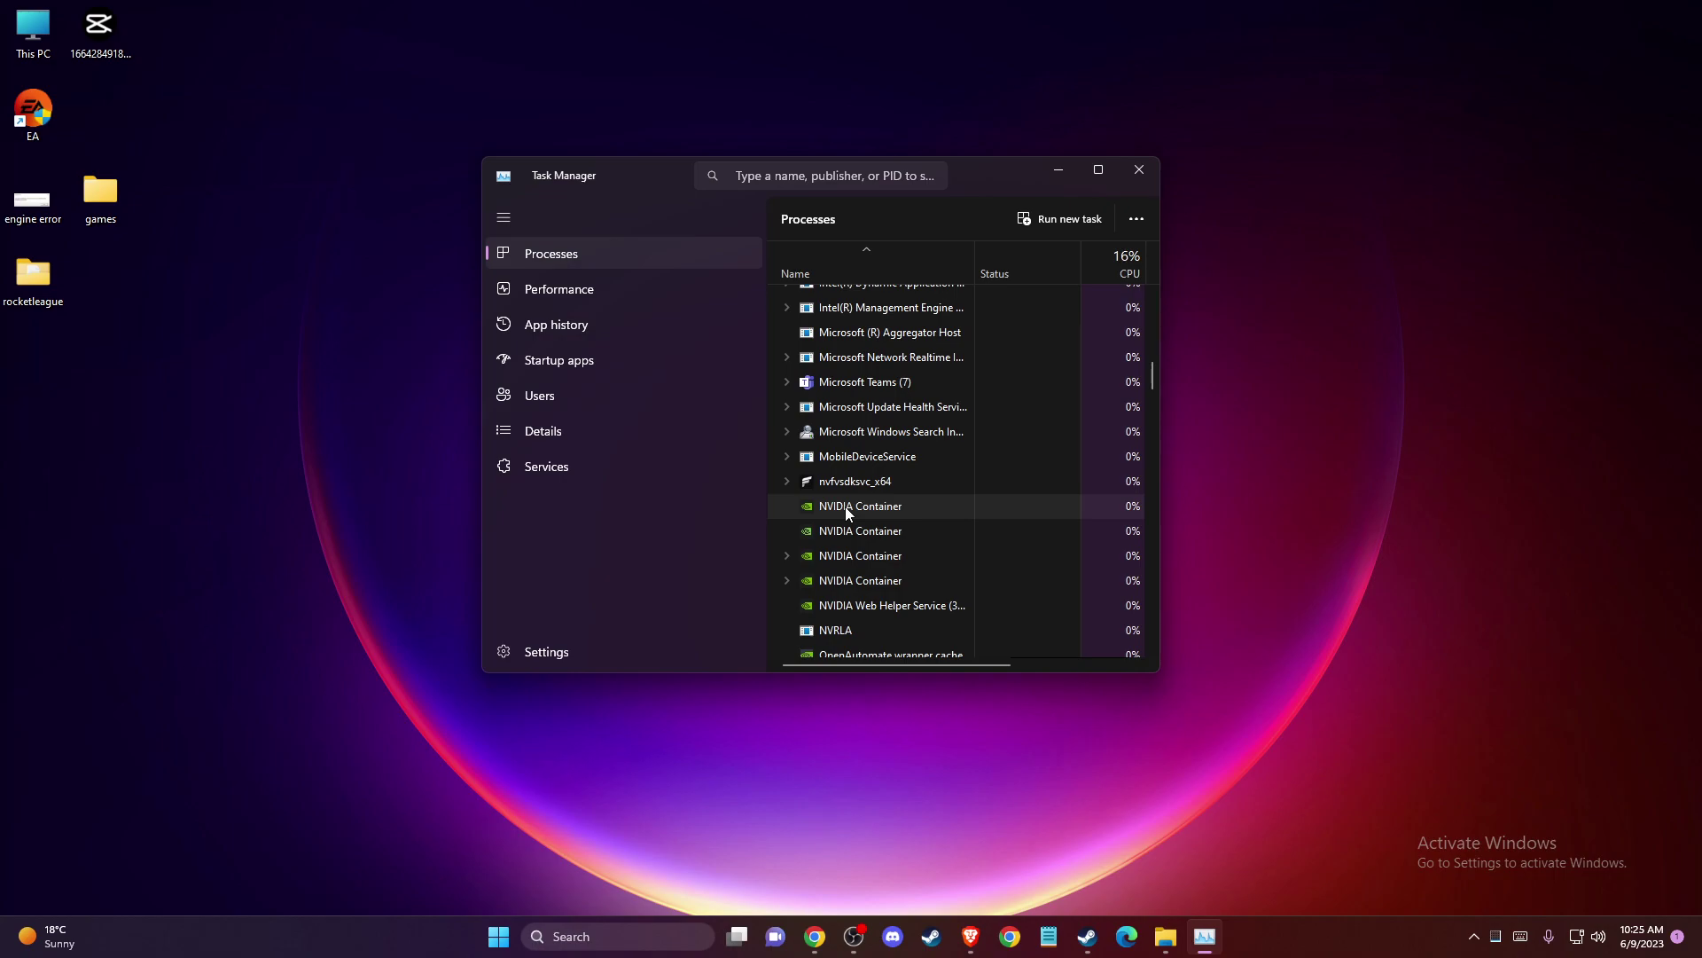
{"action": "right_click", "coordinate": [844, 507]}
{"action": "left_click", "coordinate": [897, 520]}
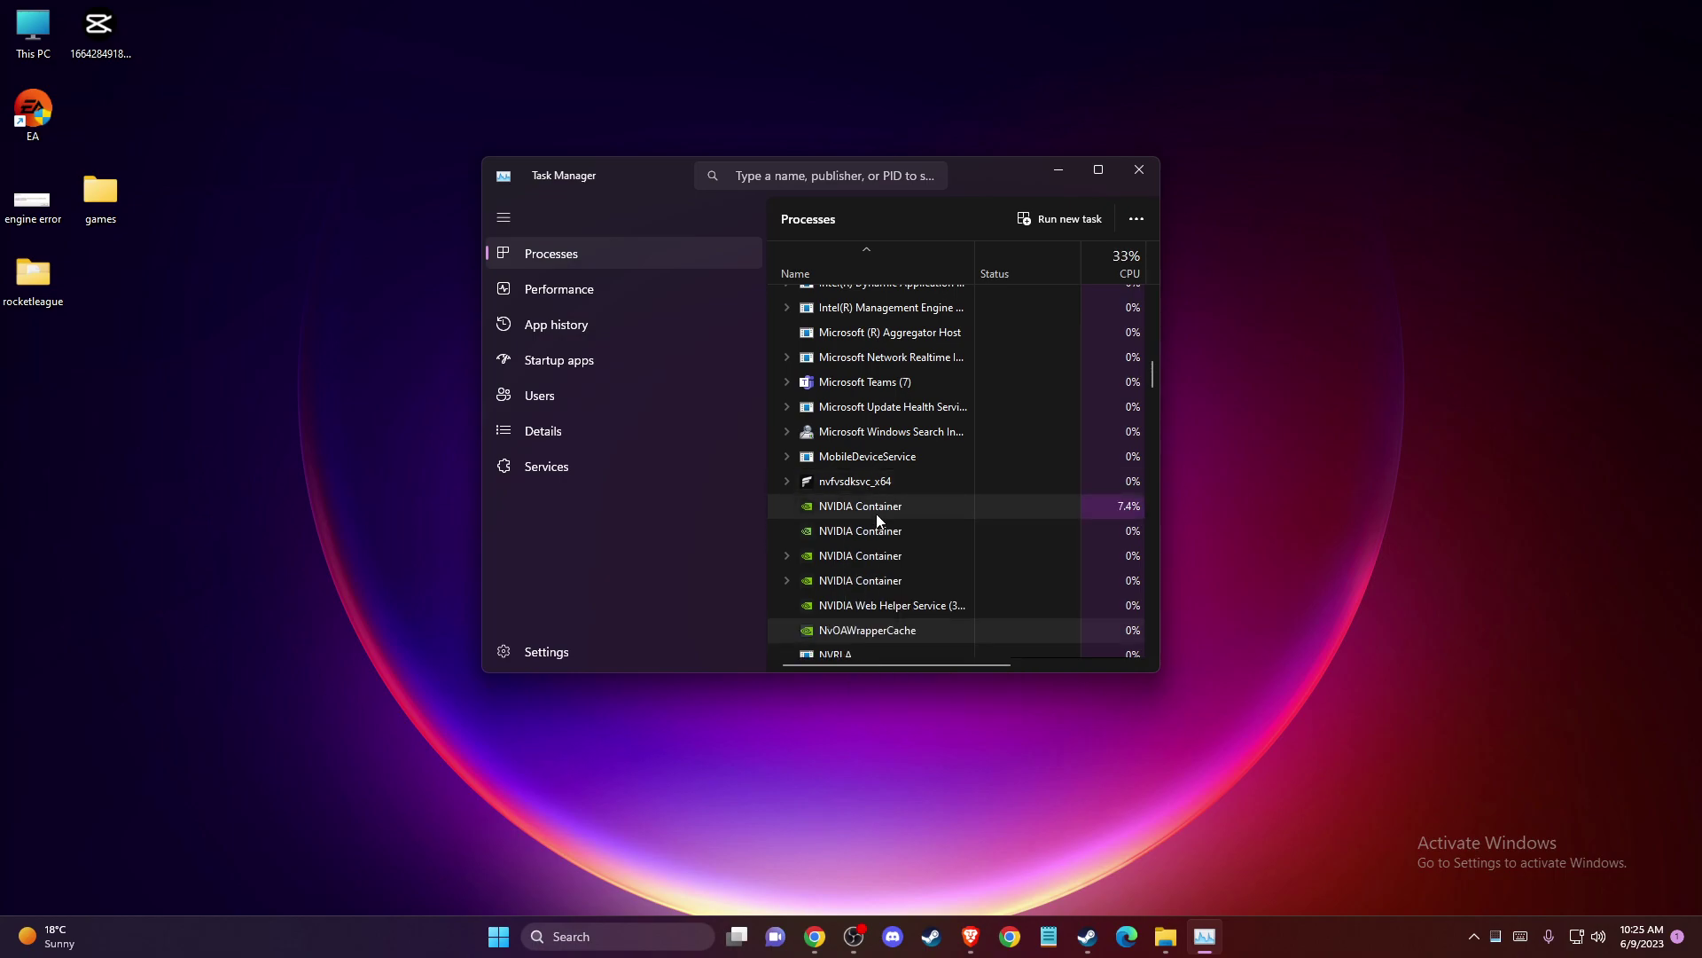
{"action": "left_click", "coordinate": [1140, 171]}
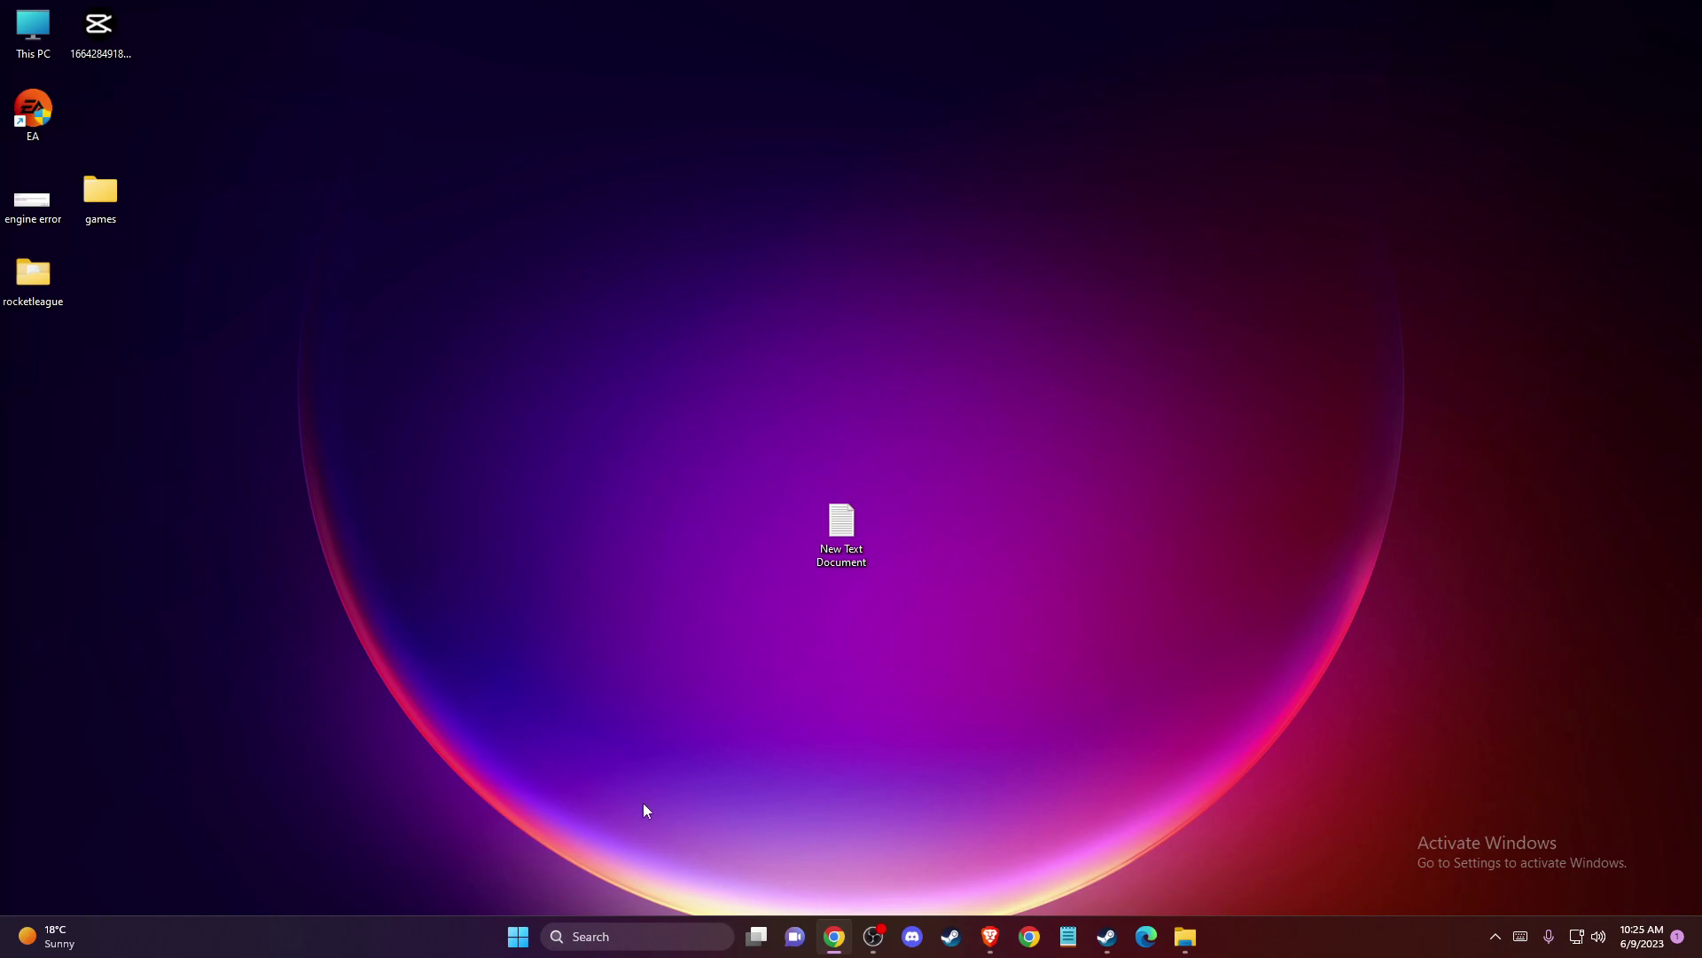
- Launch GeForce Experience by searching 'GEF' in Start
{"action": "left_click", "coordinate": [616, 938]}
{"action": "type", "text": "GEF"}
{"action": "left_click", "coordinate": [635, 388]}
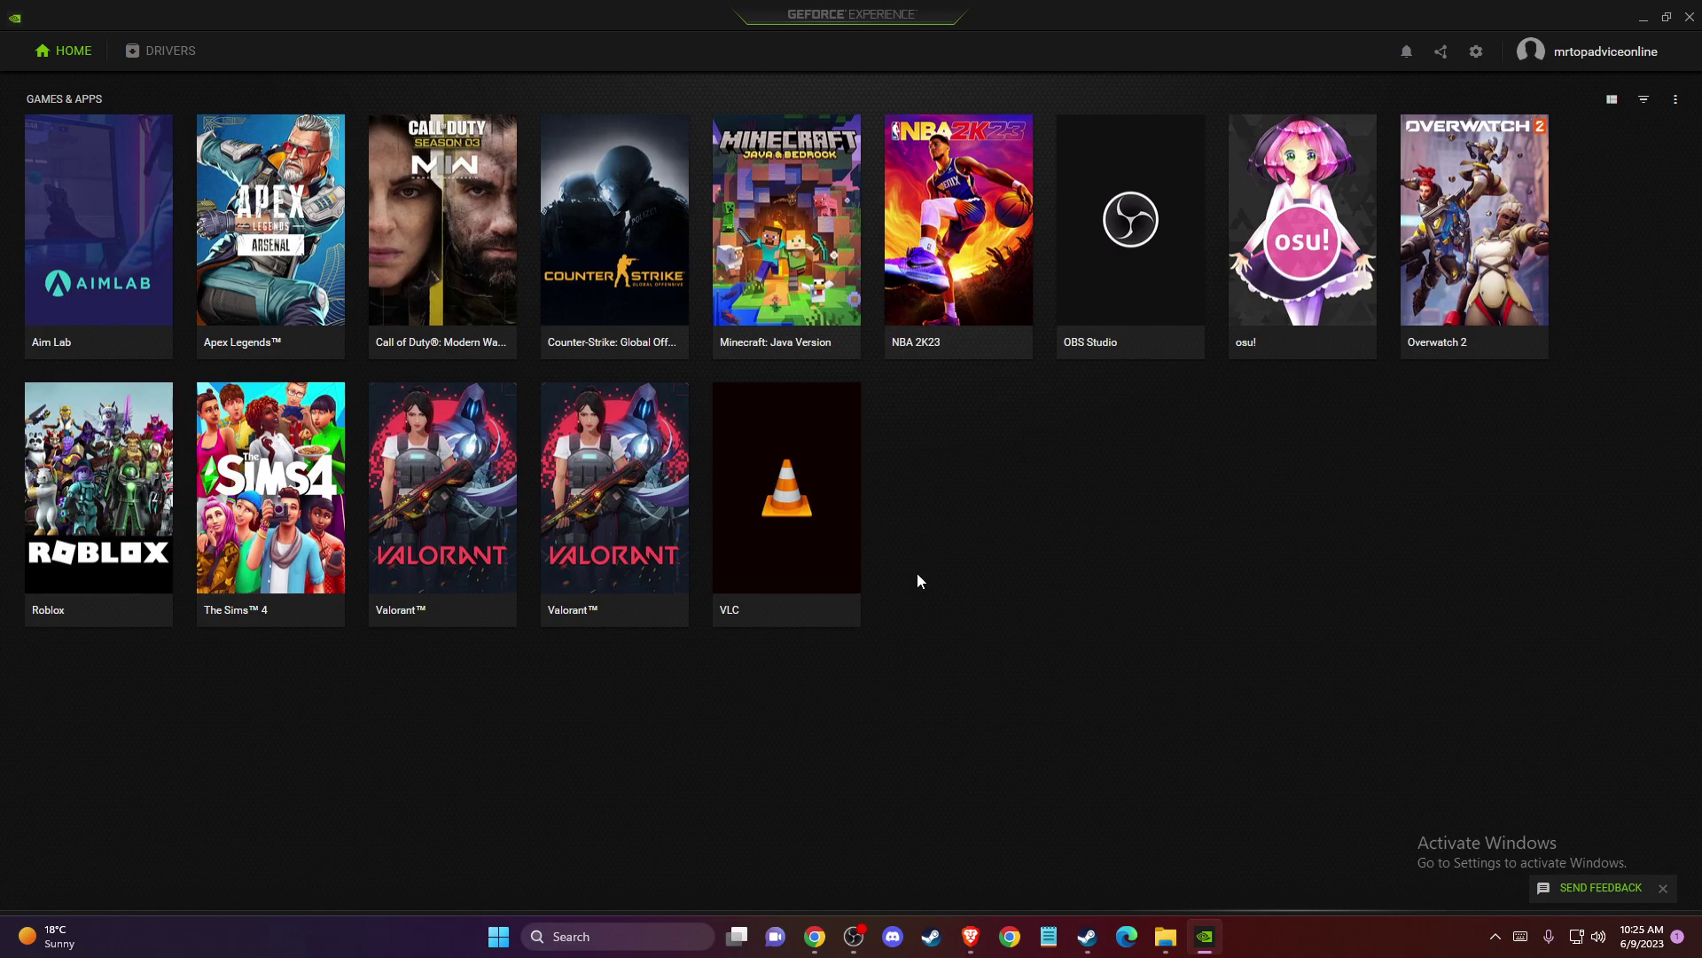
- Check for driver updates, finding Game Ready Driver 535.98 available, then close the app
{"action": "mouse_move", "coordinate": [802, 422]}
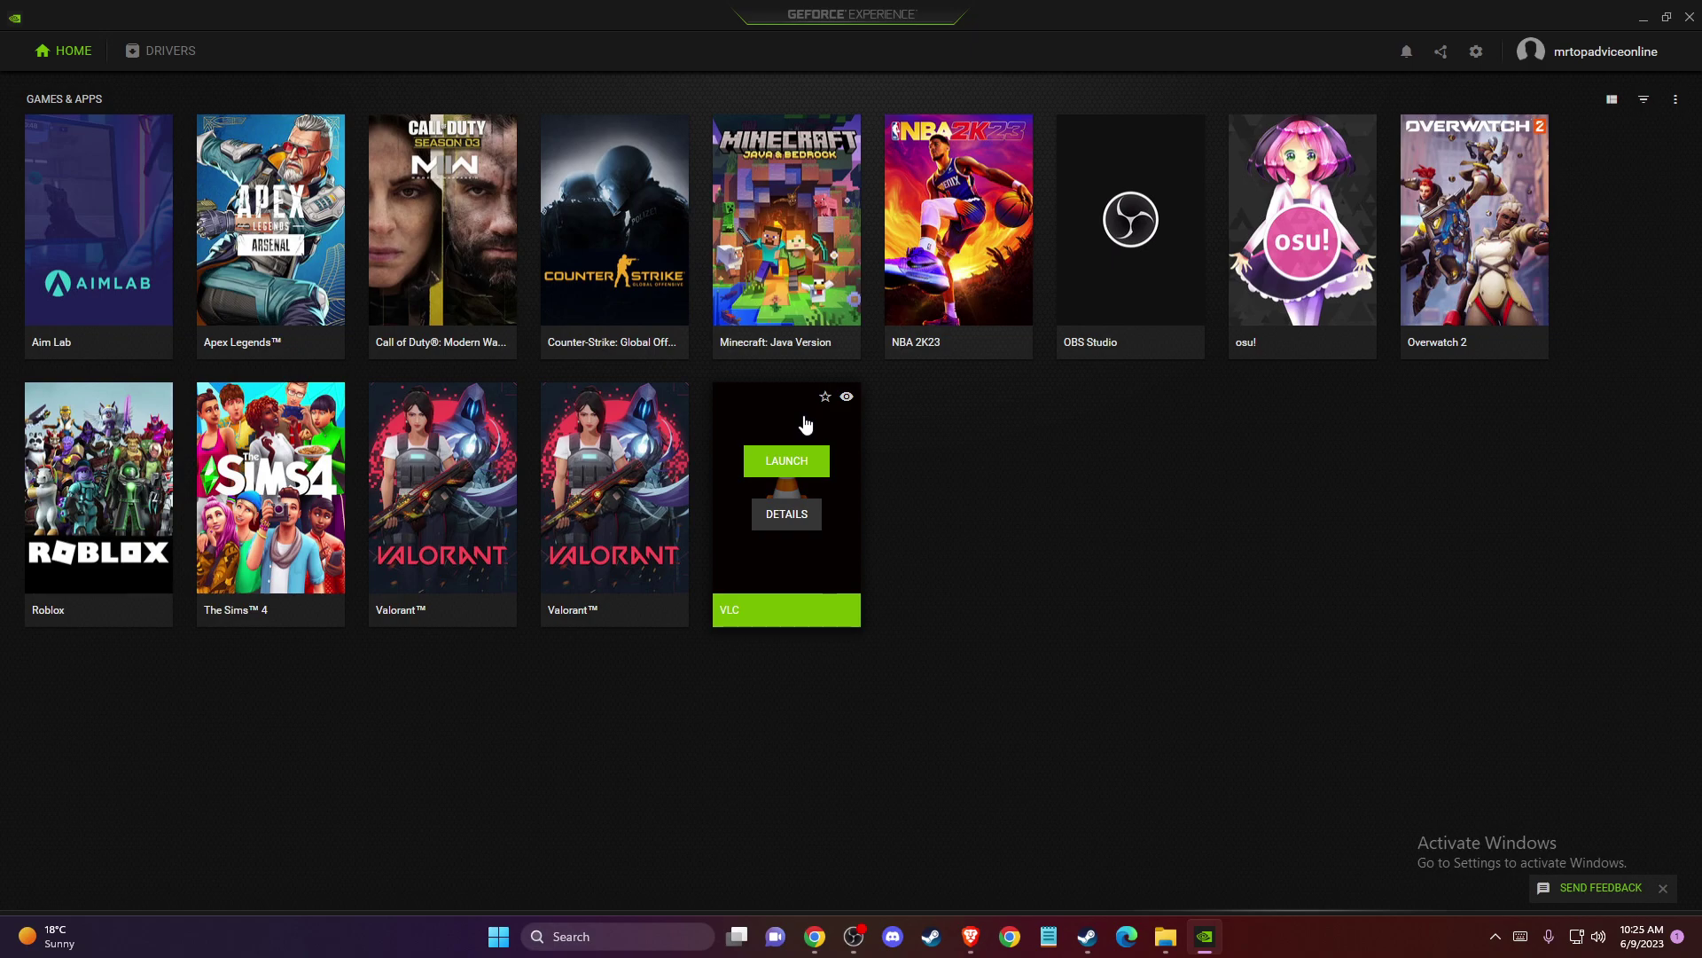
{"action": "left_click", "coordinate": [159, 60]}
{"action": "left_click", "coordinate": [1283, 99]}
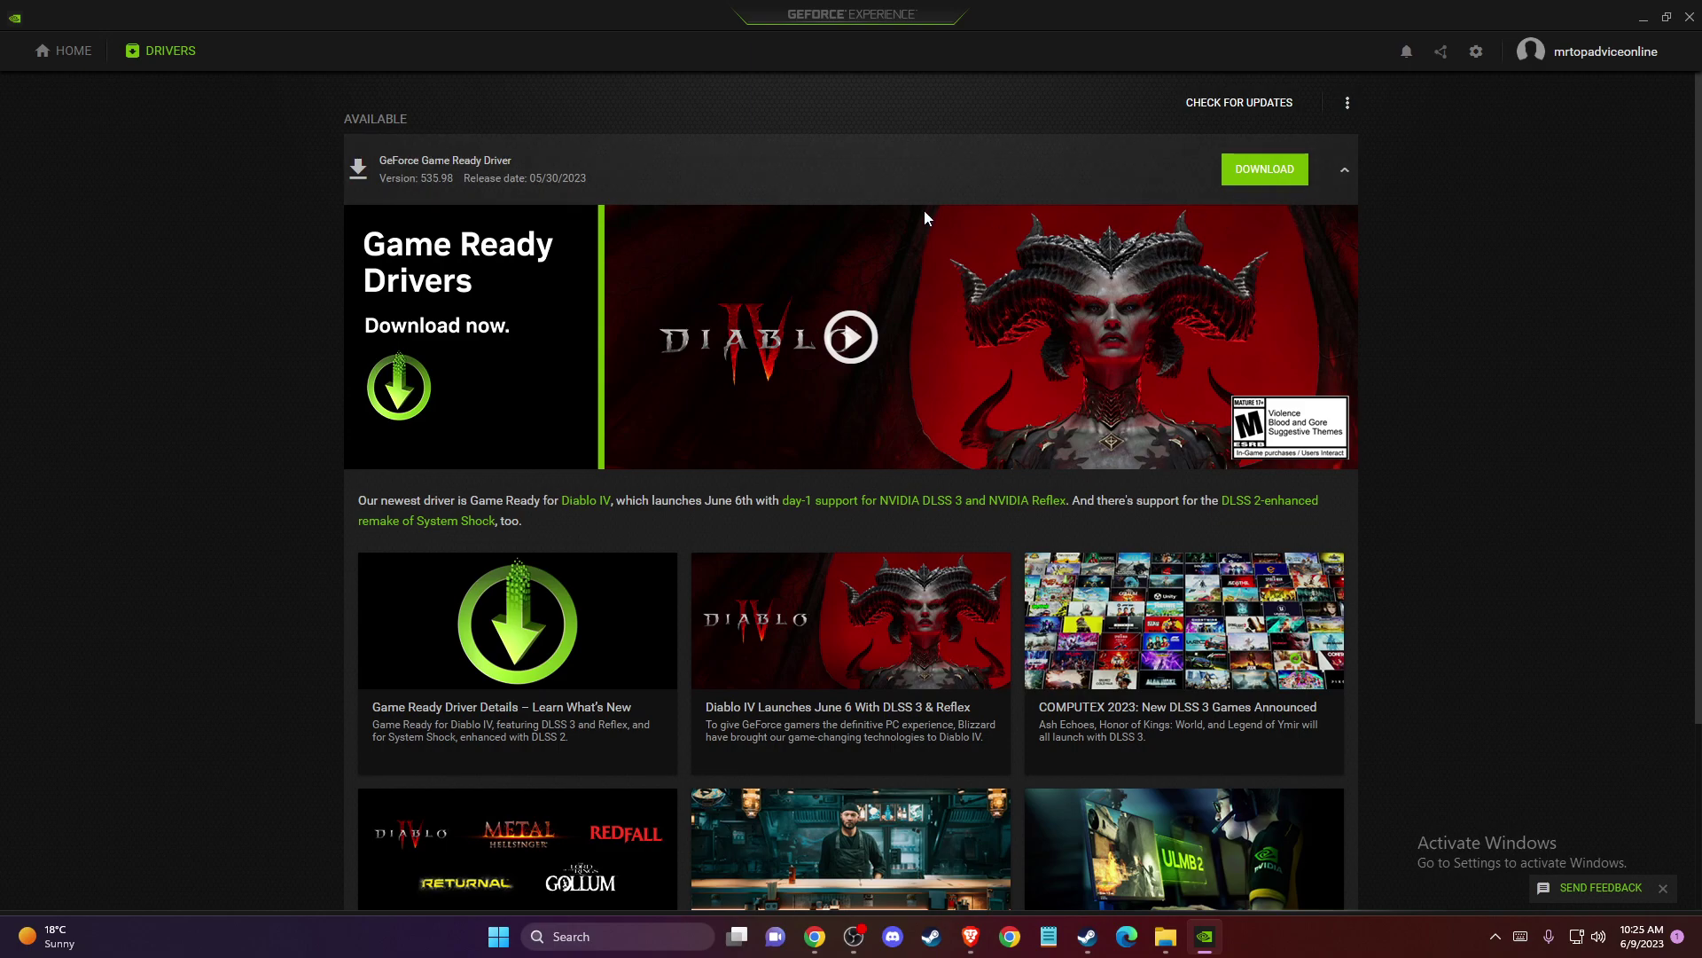
{"action": "left_click", "coordinate": [1689, 19]}
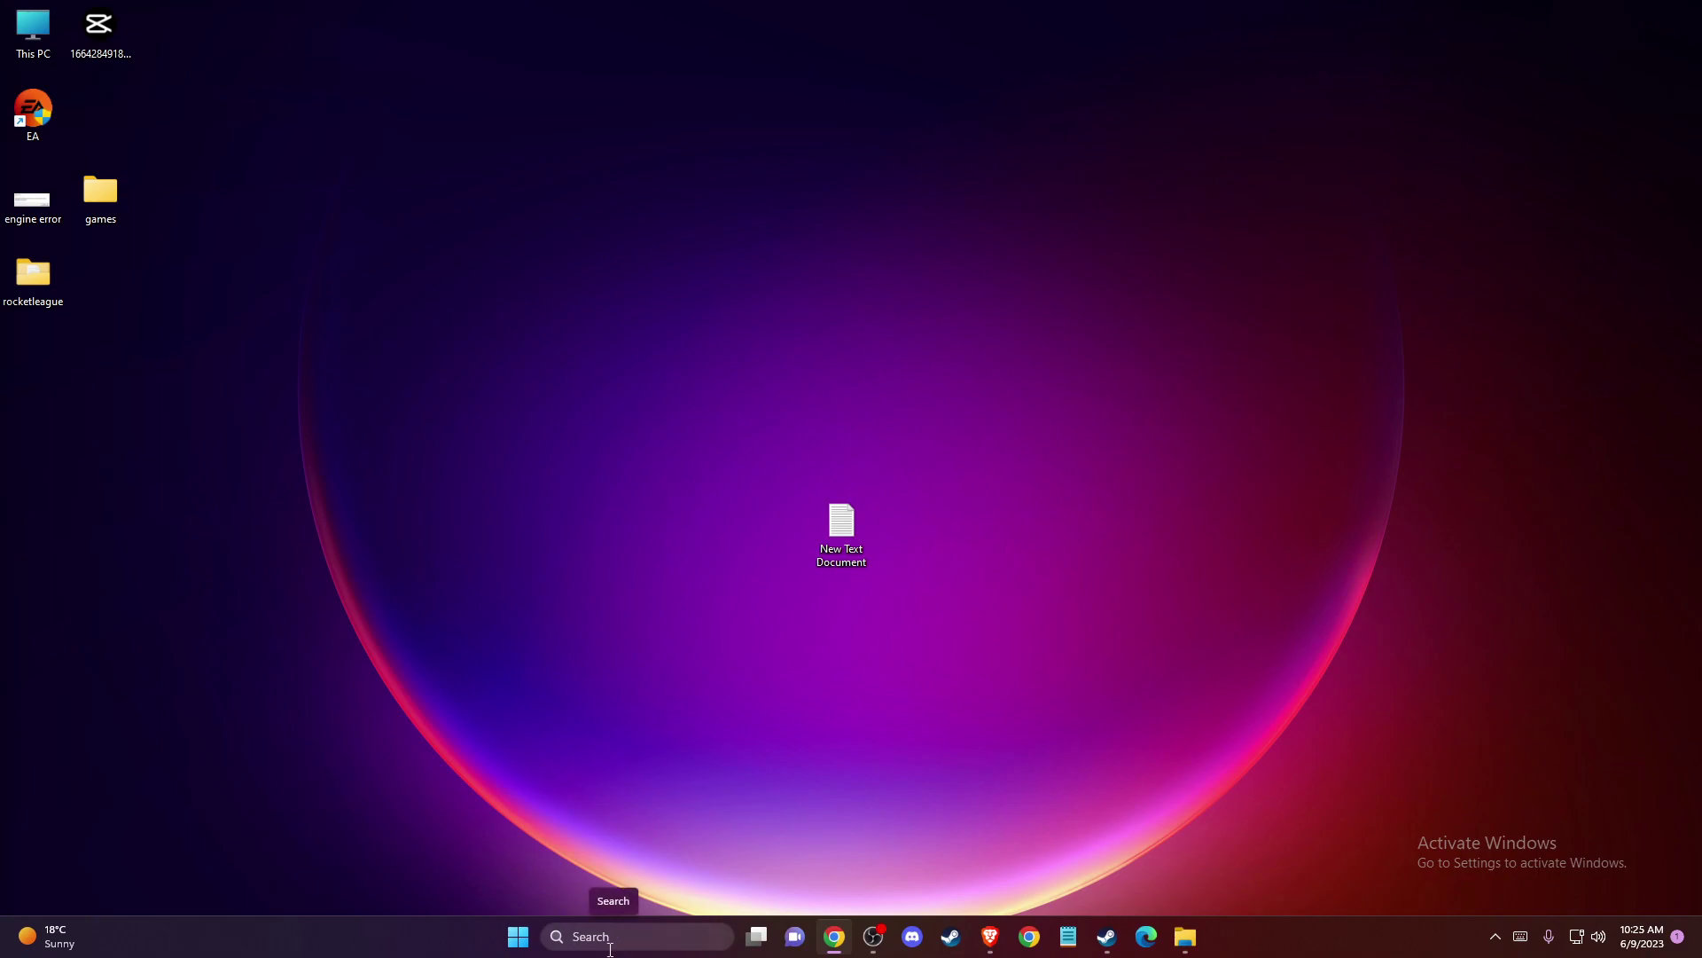
- Open the Run dialog by searching 'run' from the taskbar
{"action": "left_click", "coordinate": [610, 942]}
{"action": "type", "text": "run"}
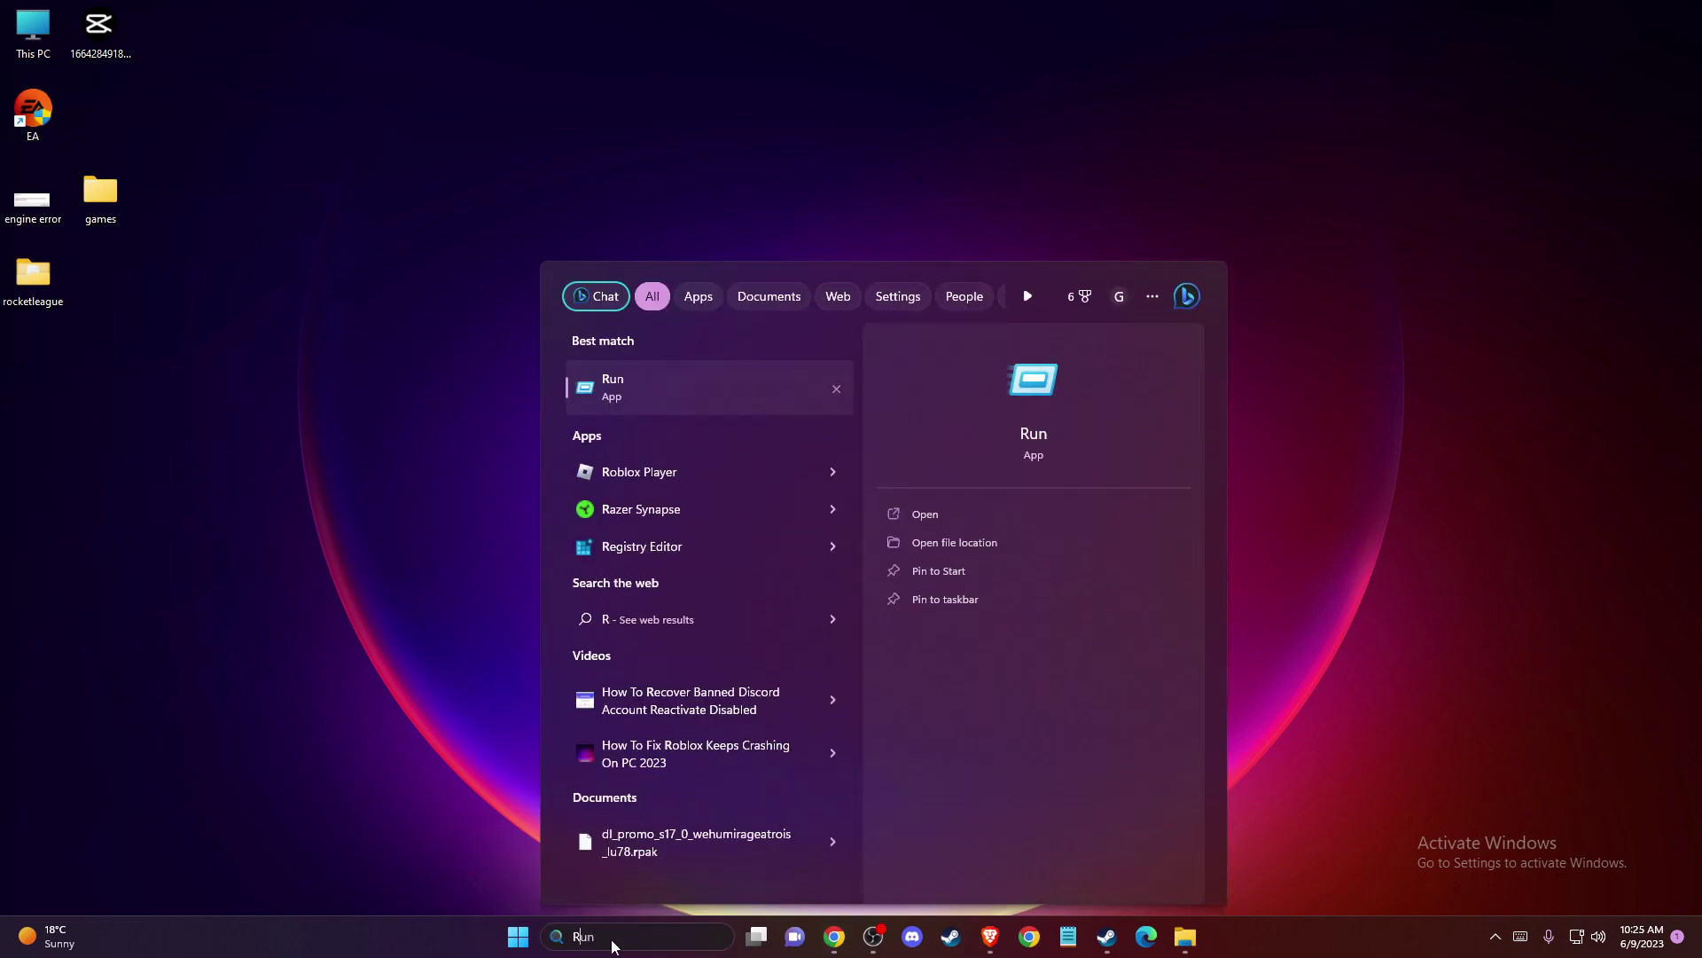
{"action": "key", "text": "Return"}
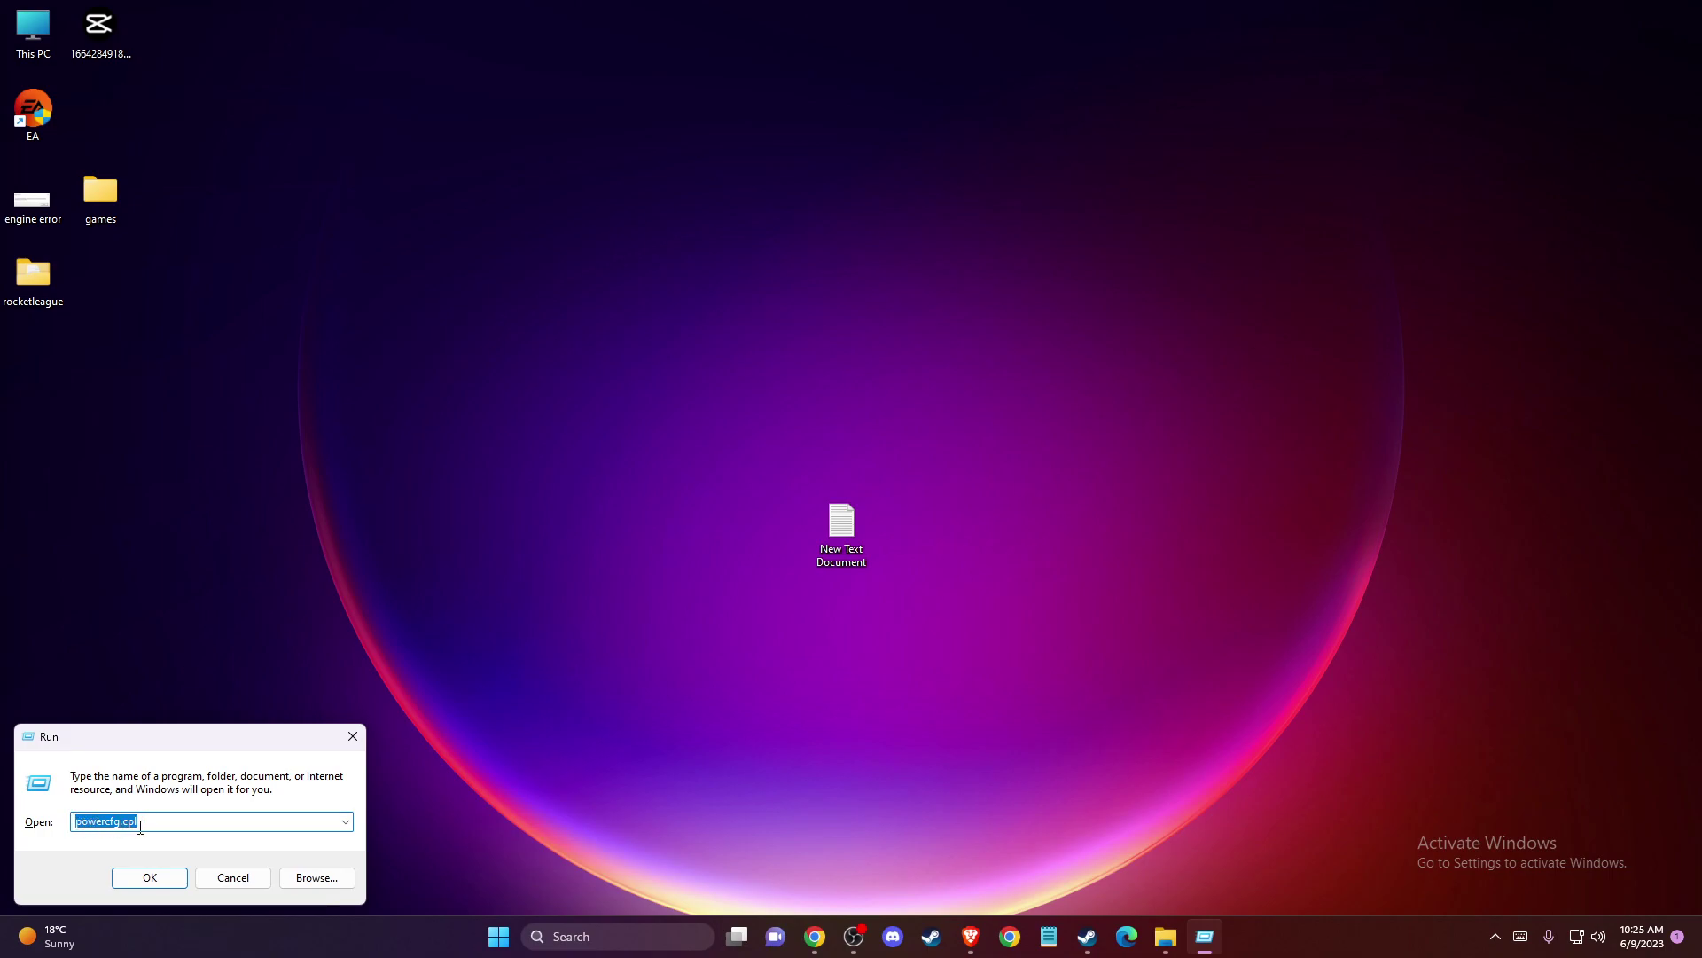
- Run powercfg.cpl and untick Turn on fast startup in the power button settings, then close
{"action": "left_click", "coordinate": [157, 879]}
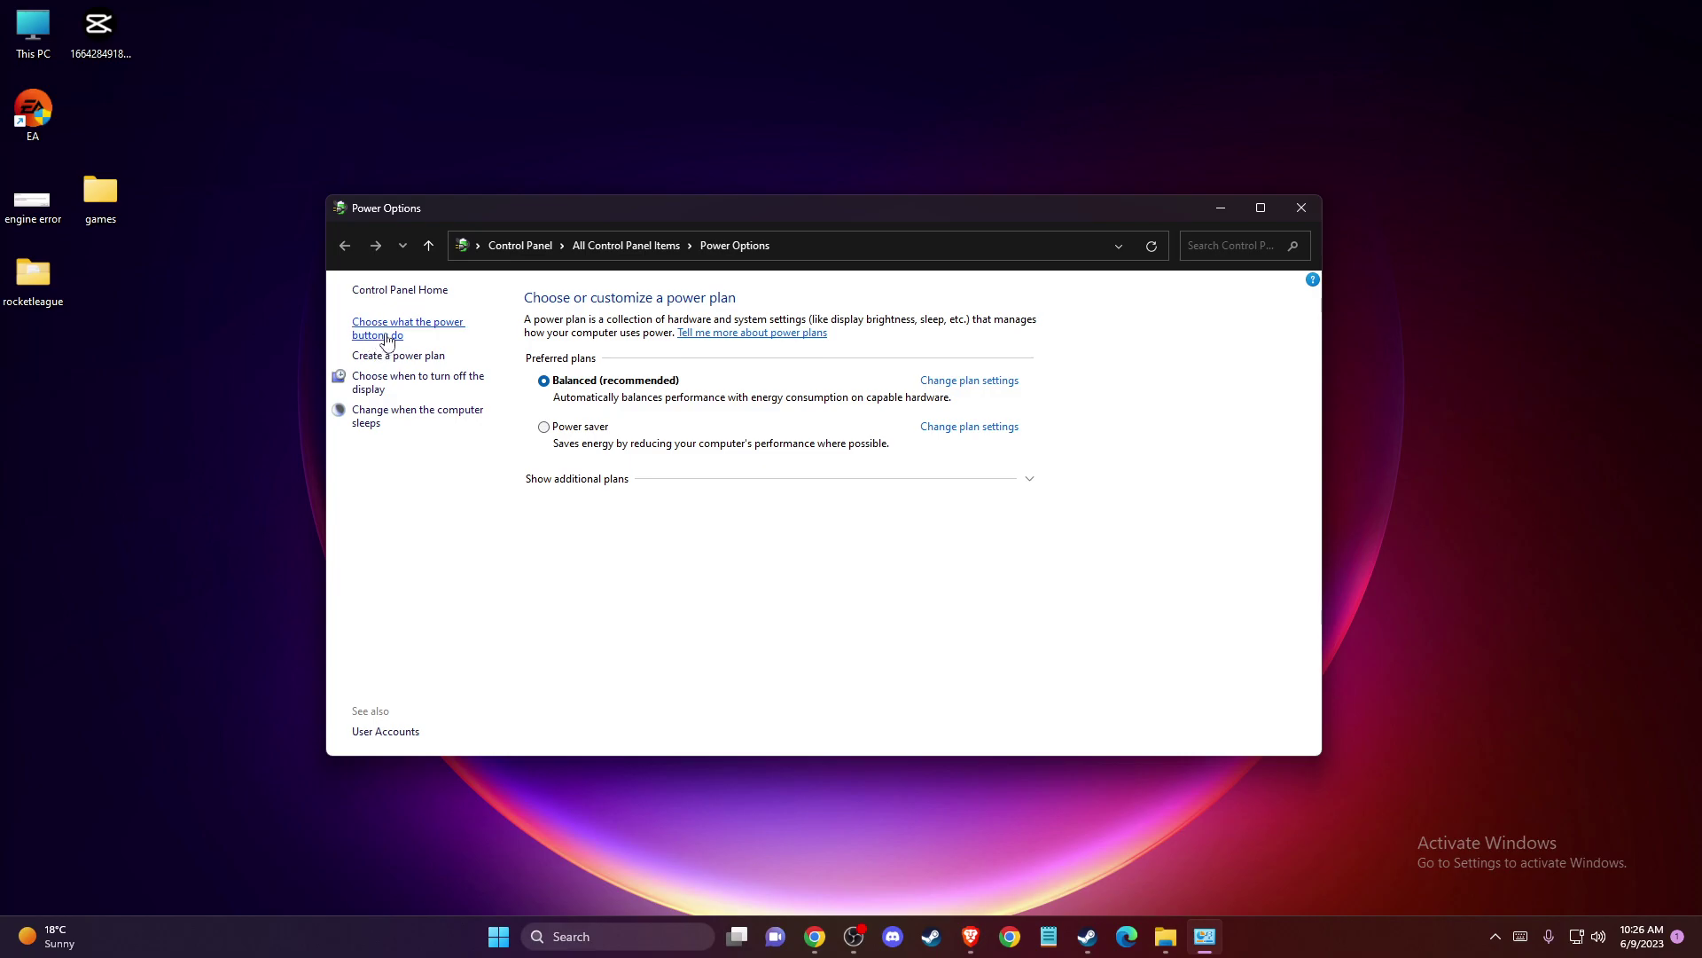
{"action": "left_click", "coordinate": [387, 337]}
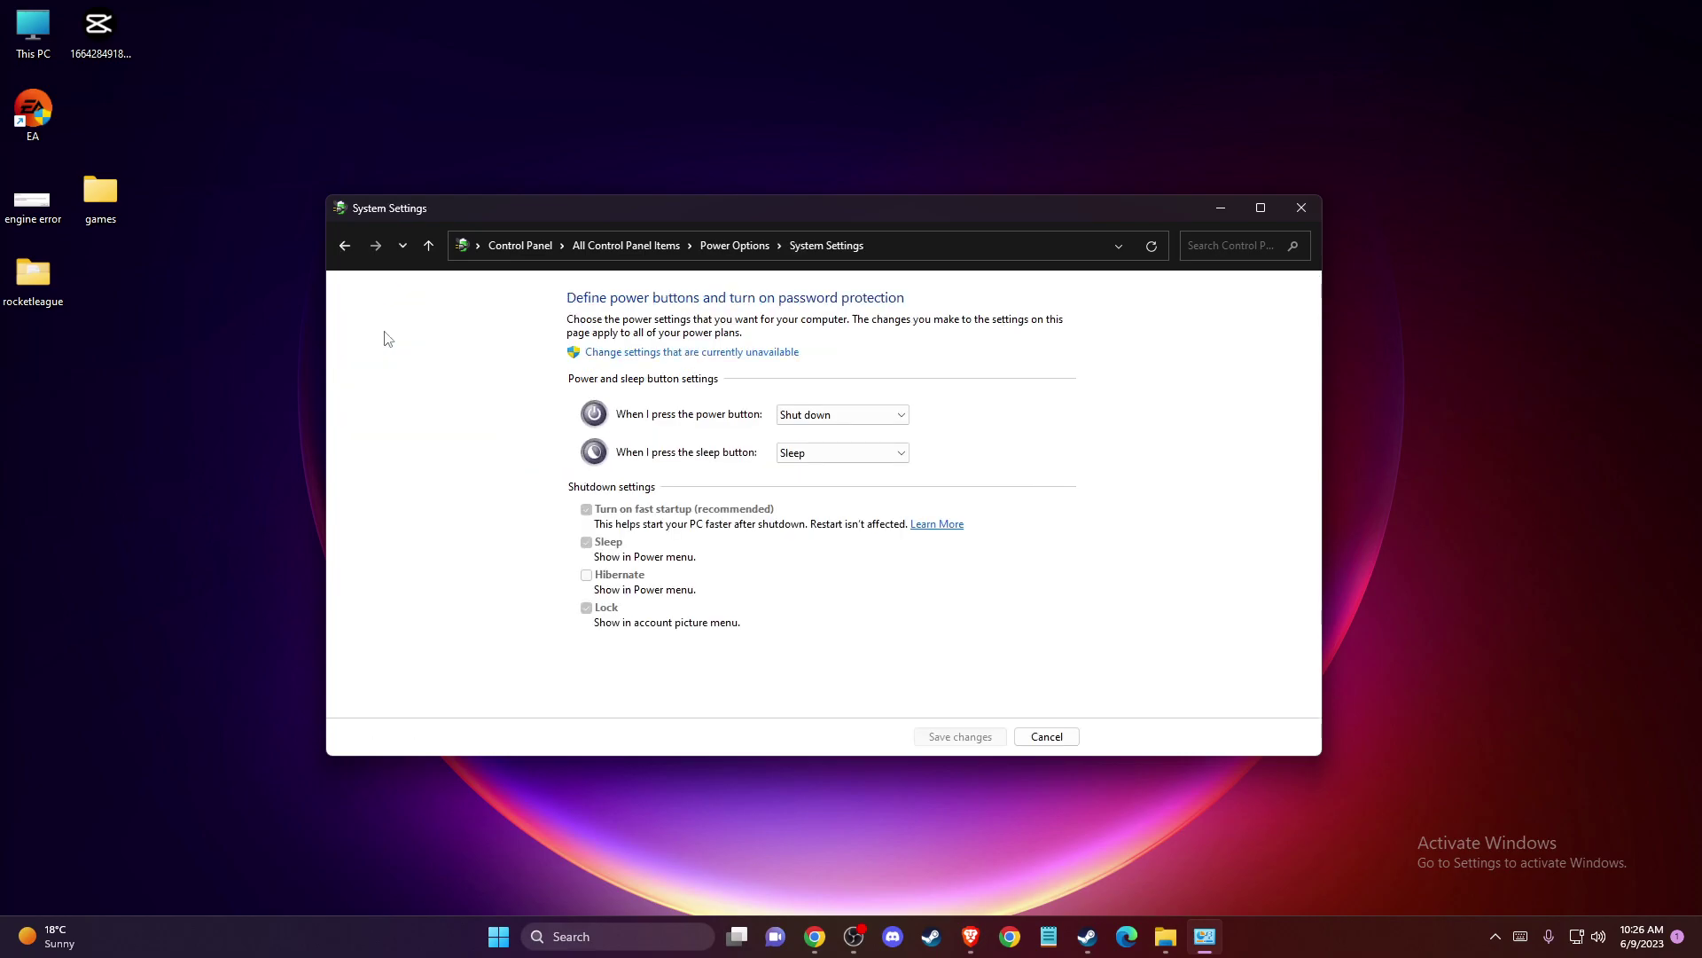
{"action": "left_click", "coordinate": [614, 355]}
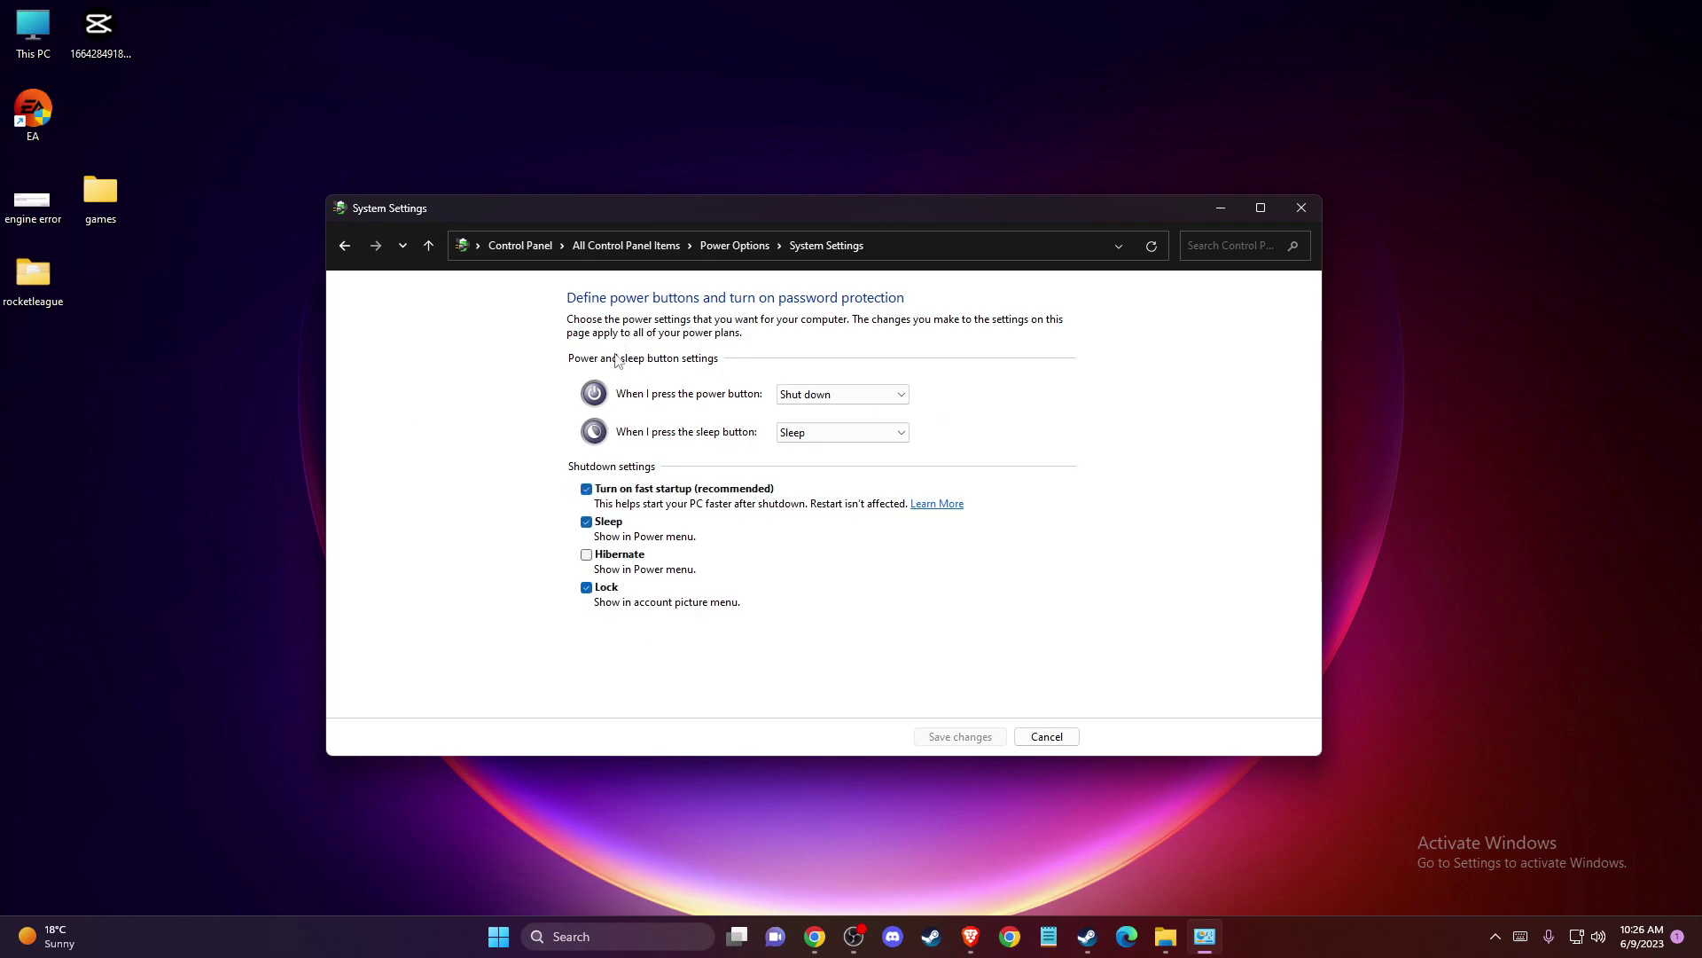
{"action": "left_click", "coordinate": [586, 490]}
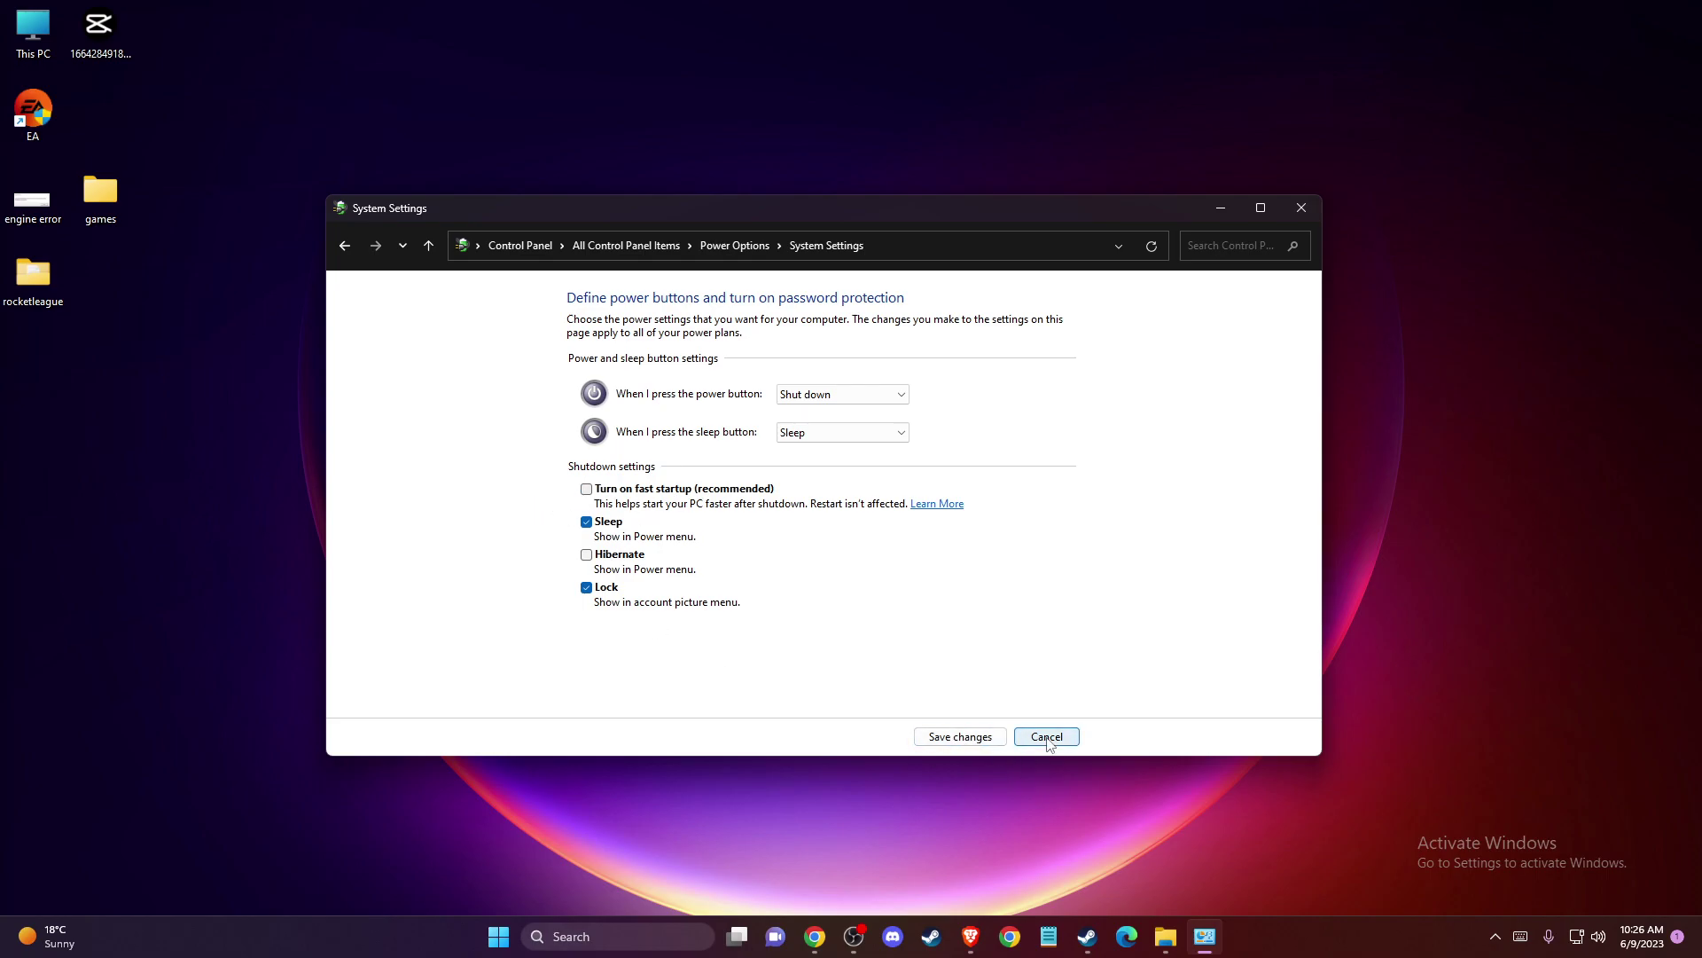
{"action": "left_click", "coordinate": [1298, 211]}
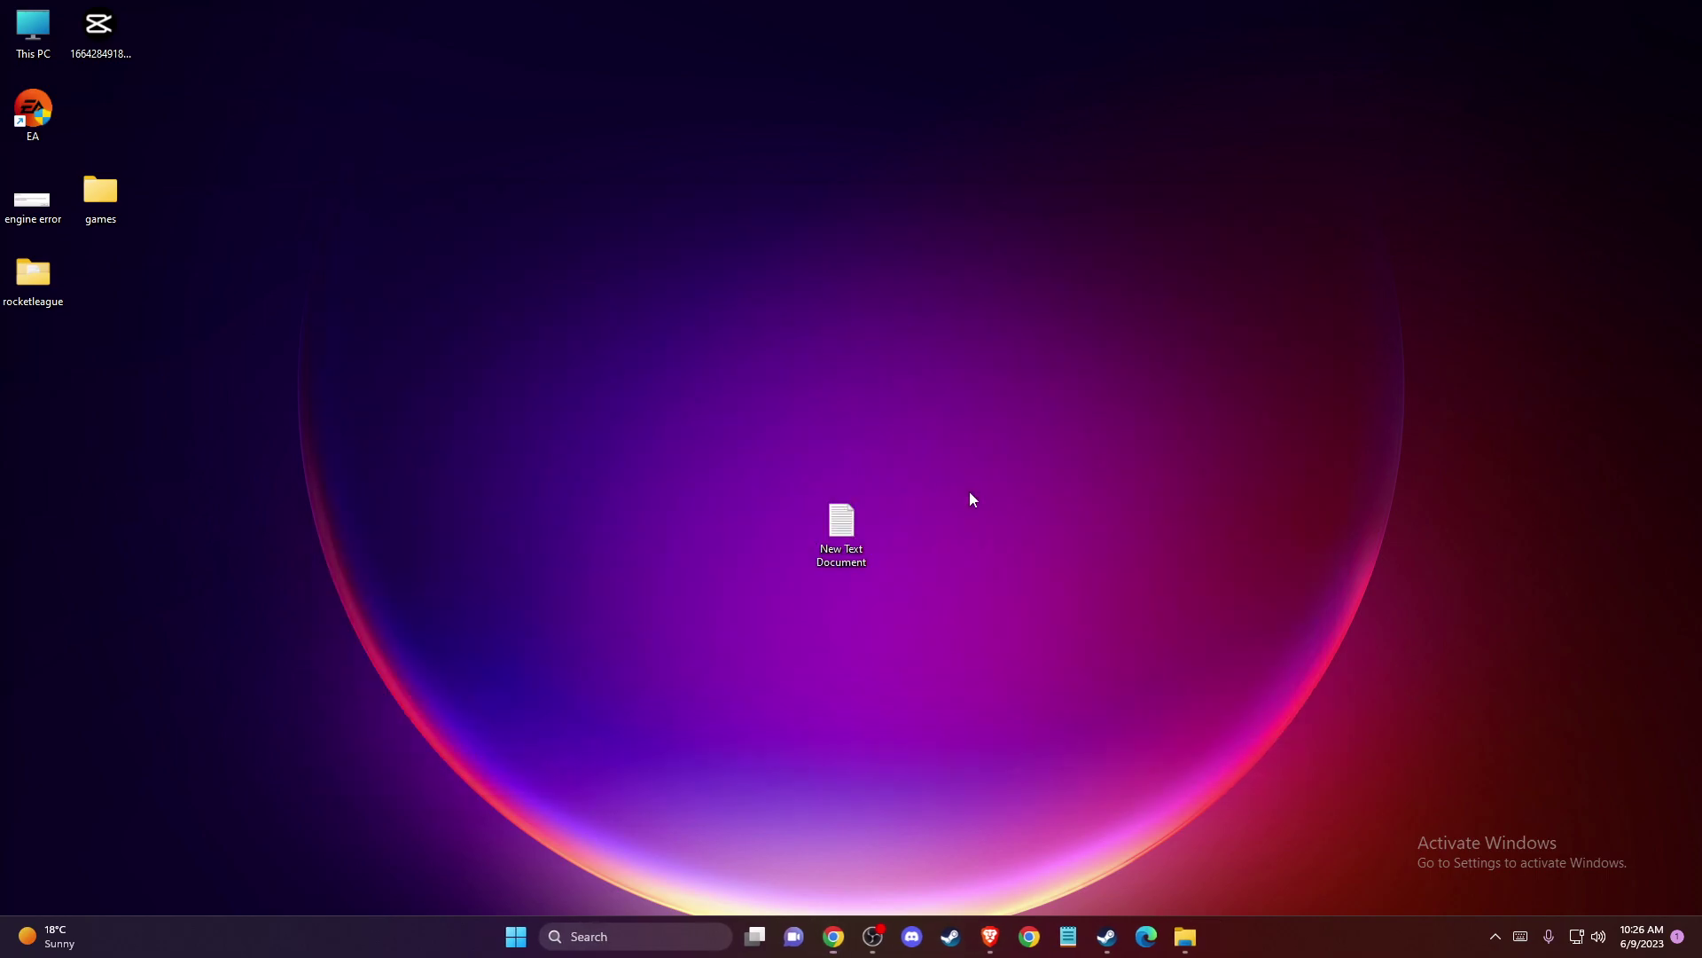